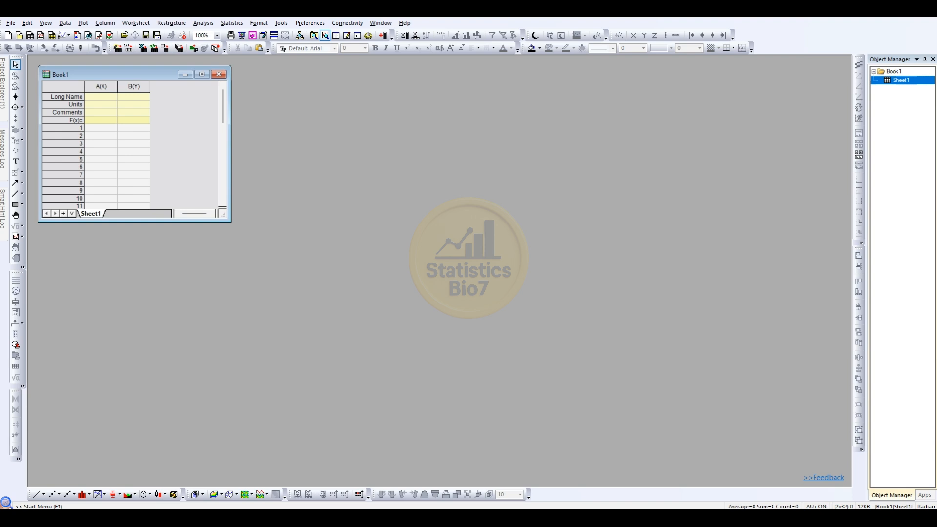
Step: Review the Summary Statistics sheet of Multiple Excel Sheets and the Day and Height data in Plant_Growth_Data
{"action": "left_click_drag", "start_coordinate": [936, 91], "coordinate": [520, 88]}
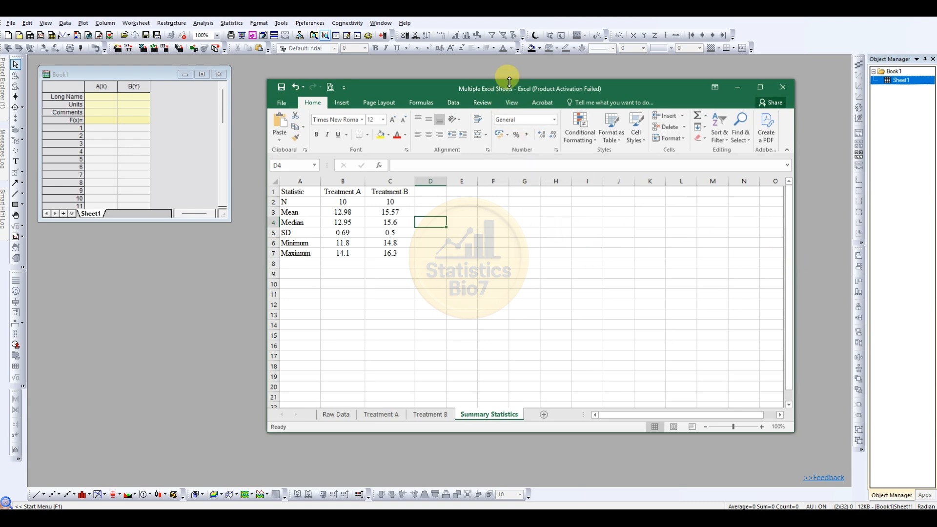
{"action": "left_click_drag", "start_coordinate": [936, 186], "coordinate": [402, 99]}
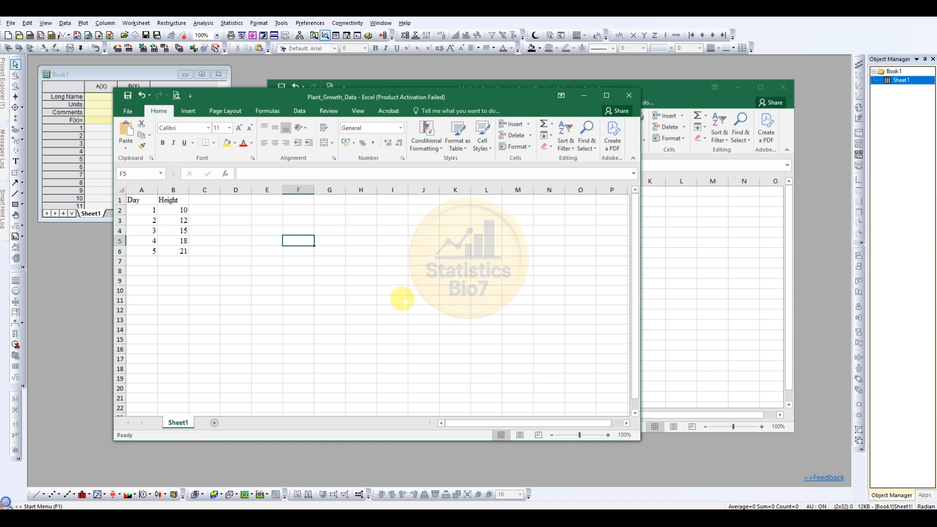
{"action": "left_click", "coordinate": [678, 91]}
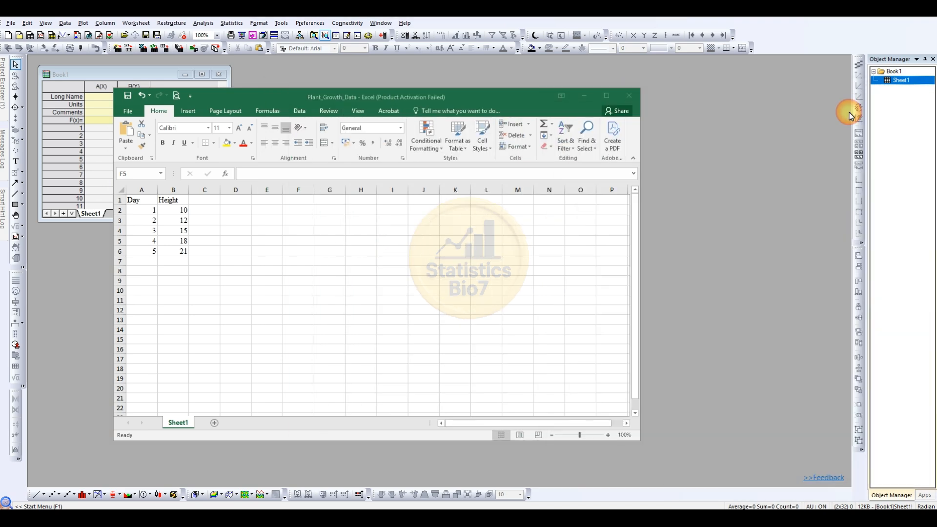
{"action": "left_click_drag", "start_coordinate": [414, 97], "coordinate": [654, 88]}
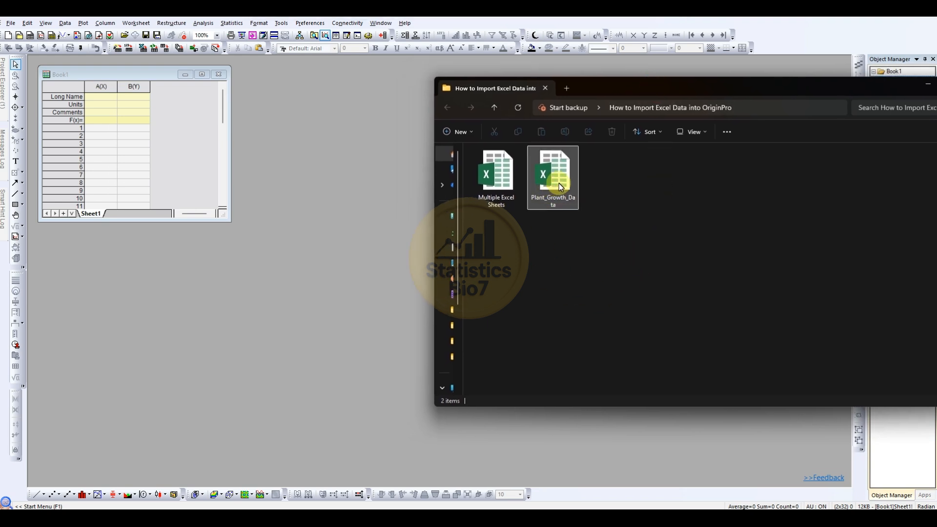
Step: Import the Plant_Growth_Data file from its folder directly into the empty Book1 worksheet and reposition the workbook window
{"action": "left_click_drag", "start_coordinate": [560, 186], "coordinate": [209, 165]}
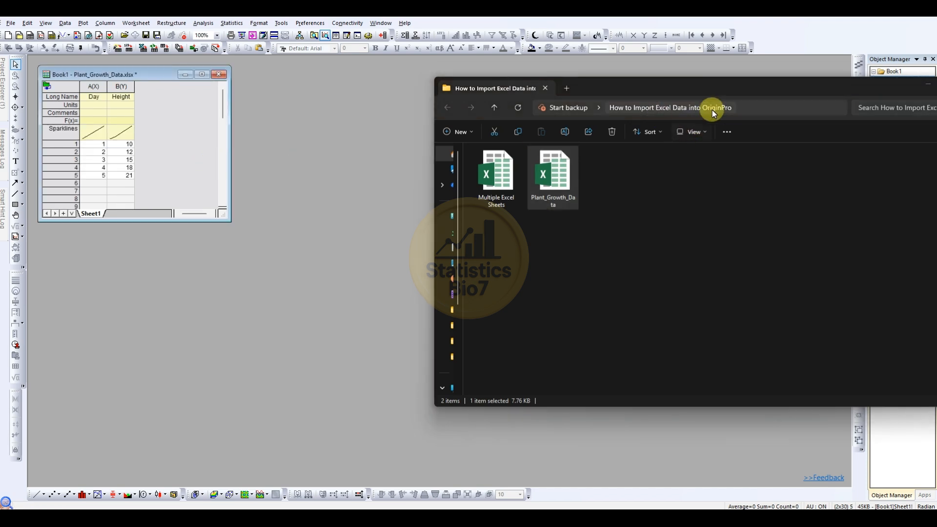
{"action": "left_click_drag", "start_coordinate": [839, 90], "coordinate": [675, 90]}
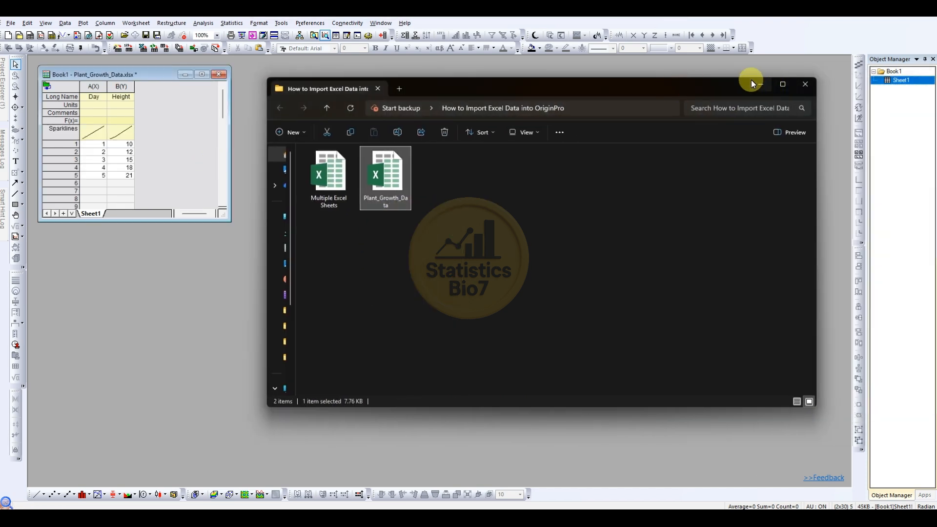
{"action": "left_click", "coordinate": [754, 83]}
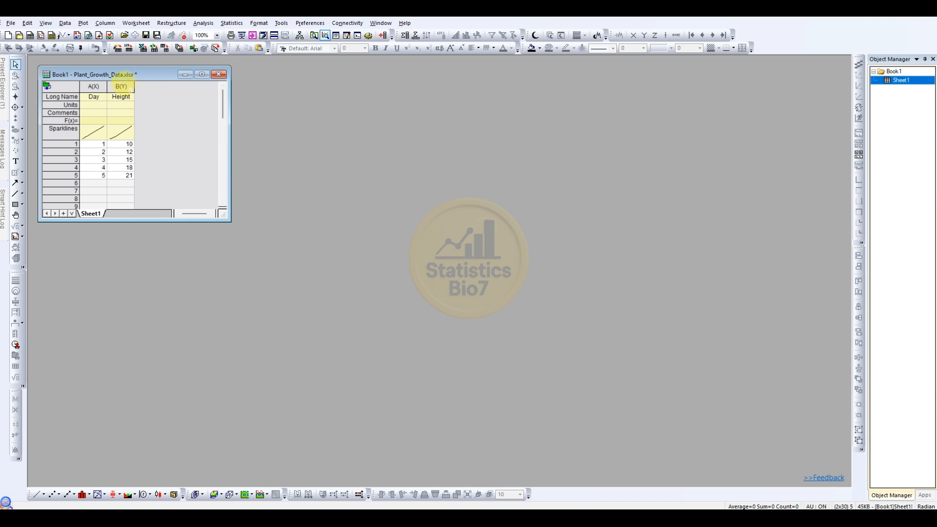
{"action": "left_click", "coordinate": [124, 73]}
{"action": "left_click_drag", "start_coordinate": [124, 72], "coordinate": [175, 92]}
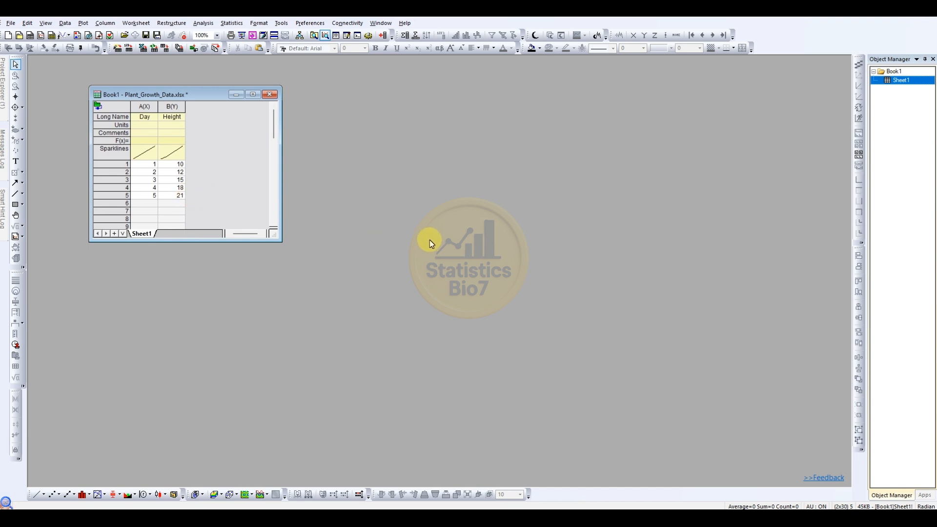
Step: Start a new project without saving the current one and choose Plant_Growth_Data for import with the Import Excel command
{"action": "left_click", "coordinate": [8, 35]}
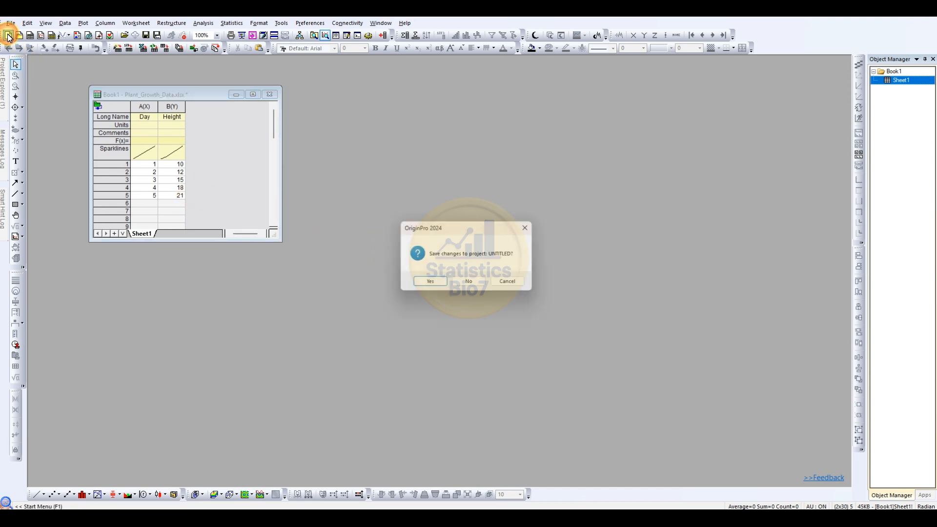
{"action": "left_click", "coordinate": [471, 284]}
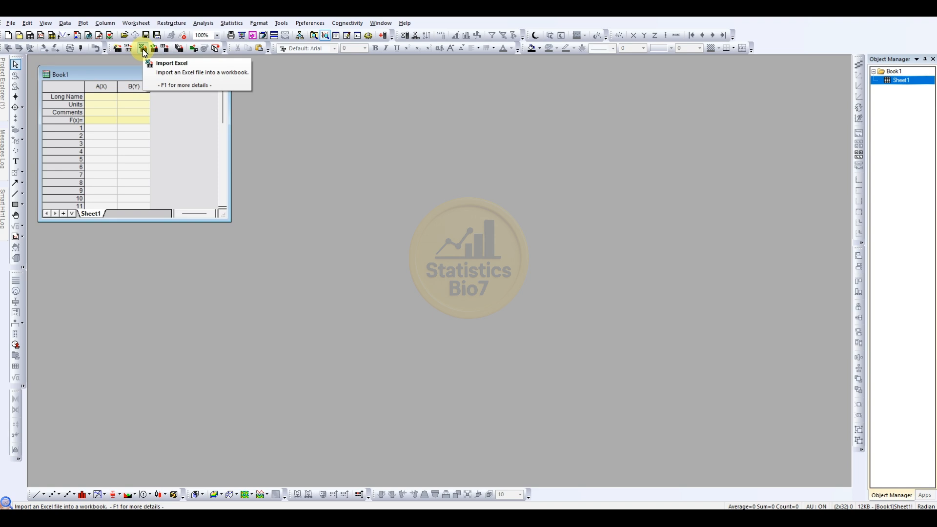
{"action": "left_click", "coordinate": [143, 48]}
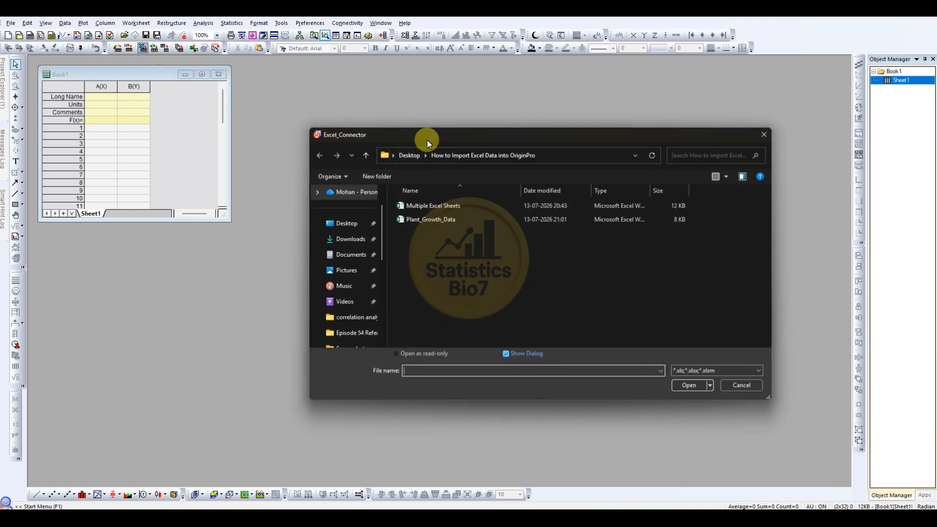
{"action": "left_click", "coordinate": [446, 220]}
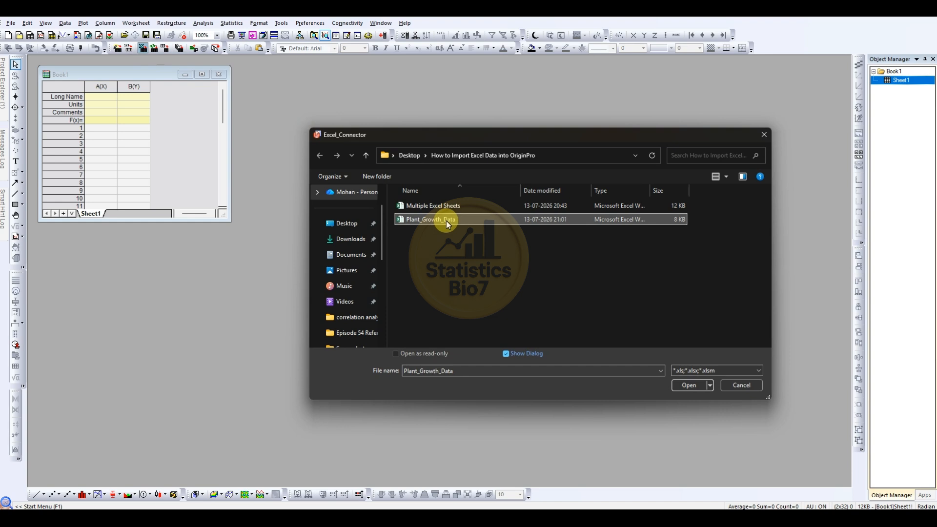
{"action": "left_click", "coordinate": [689, 387]}
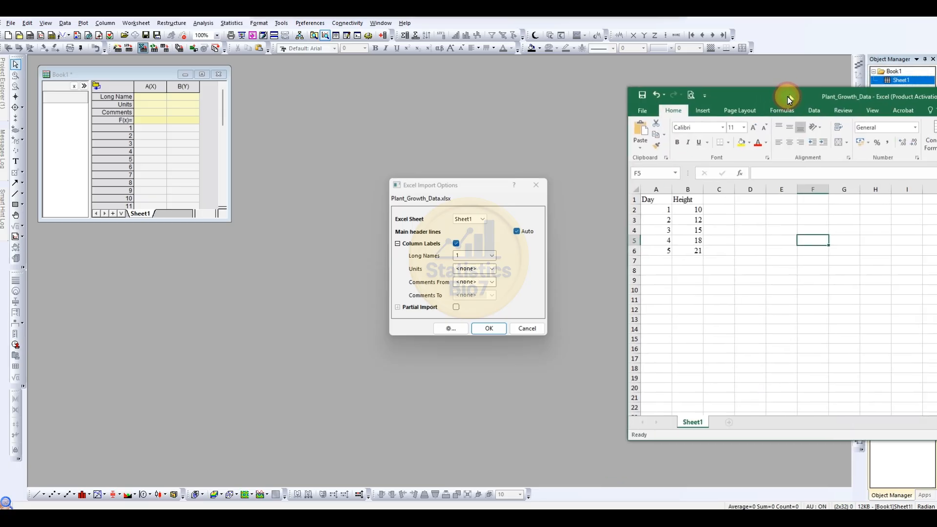
Step: Check the header row of the source spreadsheet, import Sheet1 with row 1 as long names, and enlarge the resulting workbook window
{"action": "left_click_drag", "start_coordinate": [786, 96], "coordinate": [753, 122]}
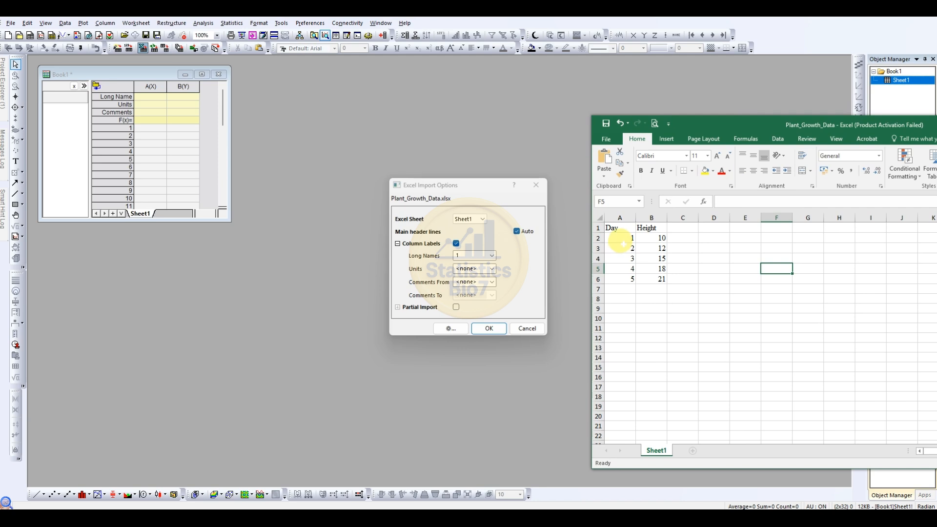
{"action": "left_click", "coordinate": [613, 228]}
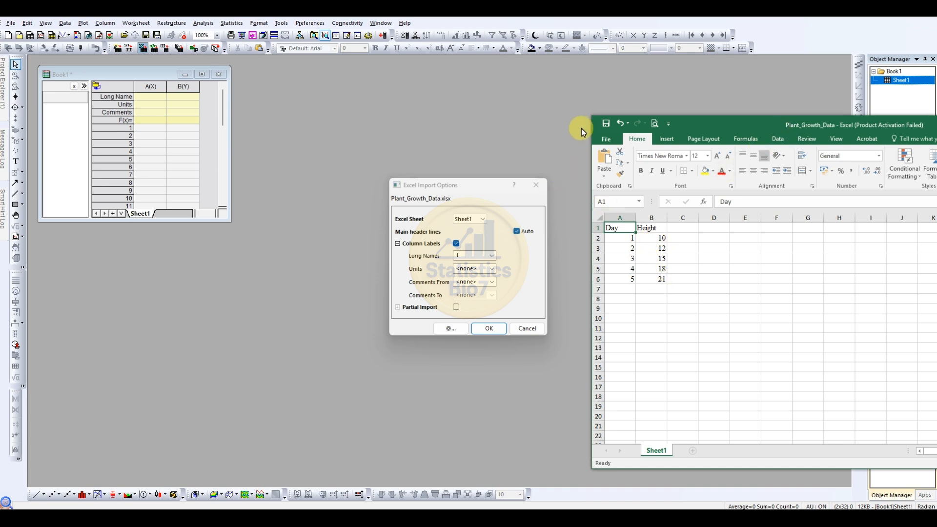
{"action": "left_click", "coordinate": [486, 190]}
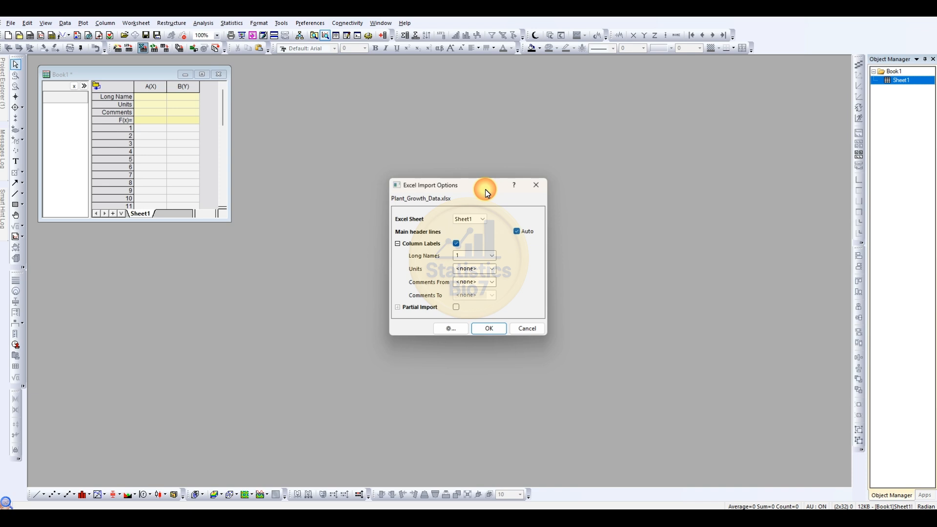
{"action": "left_click", "coordinate": [485, 332]}
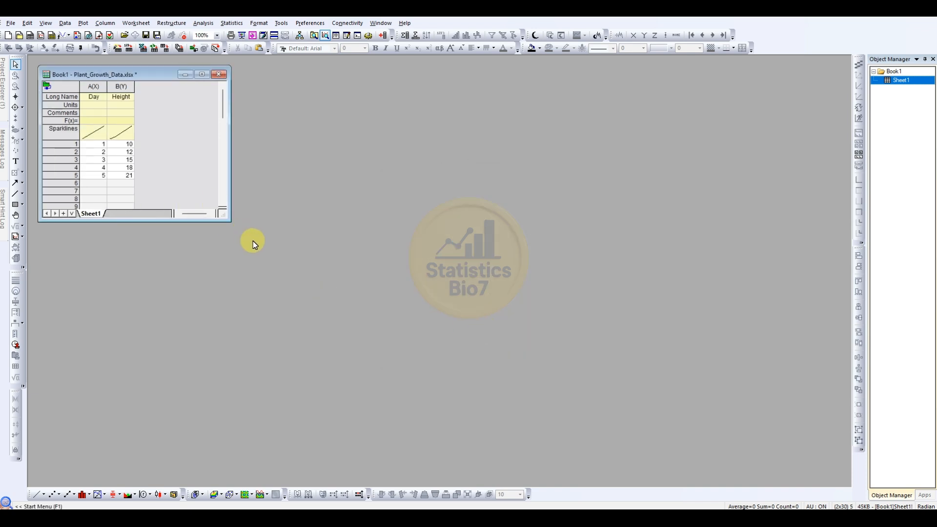
{"action": "left_click_drag", "start_coordinate": [229, 221], "coordinate": [271, 297]}
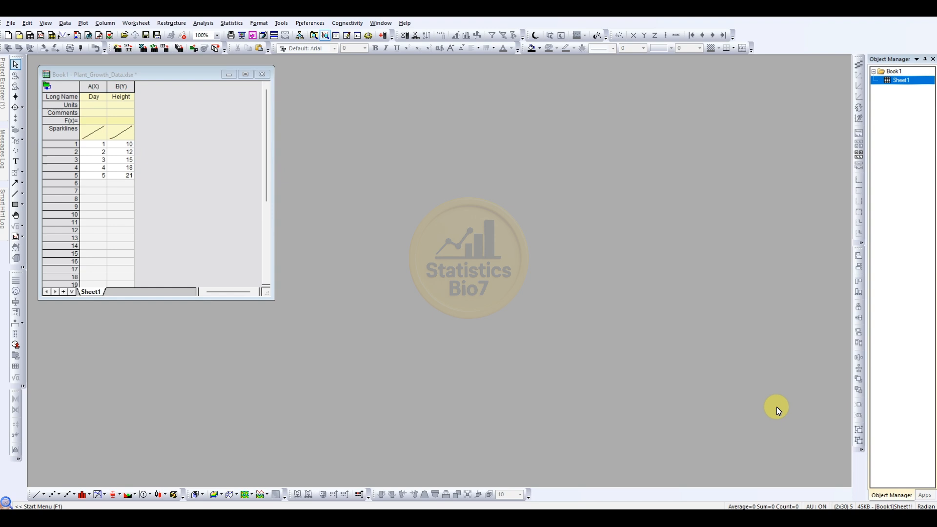
Step: Examine the Raw Data, Treatment A, Treatment B and Summary Statistics sheets of the Multiple Excel Sheets file in Excel
{"action": "key", "text": "alt+Tab"}
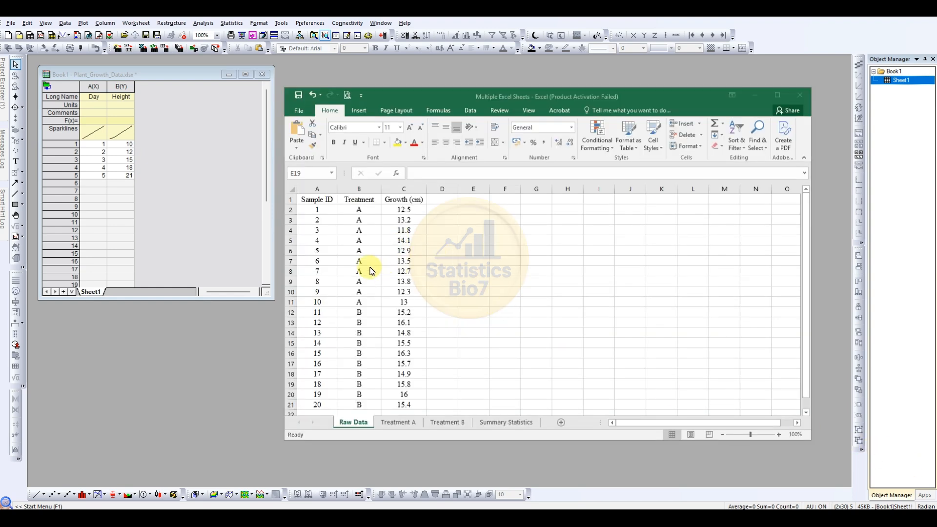
{"action": "left_click", "coordinate": [318, 201]}
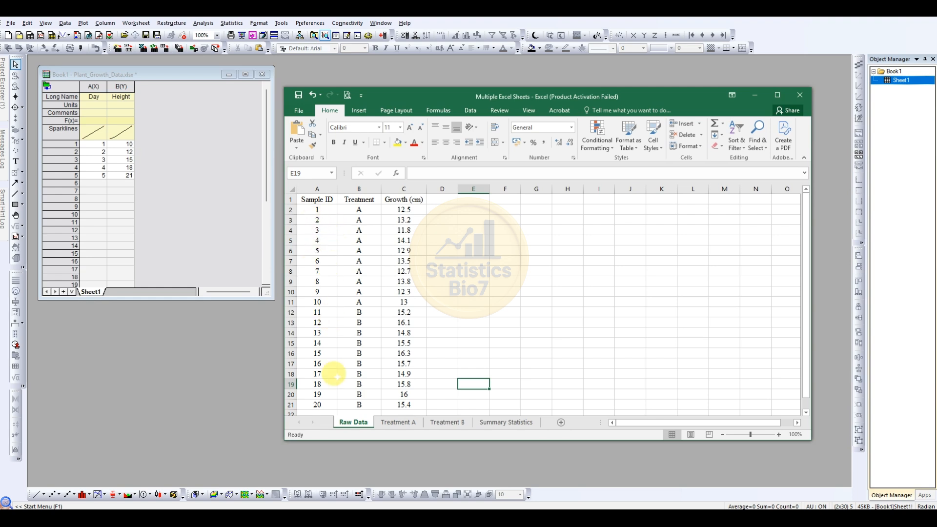
{"action": "left_click", "coordinate": [359, 219]}
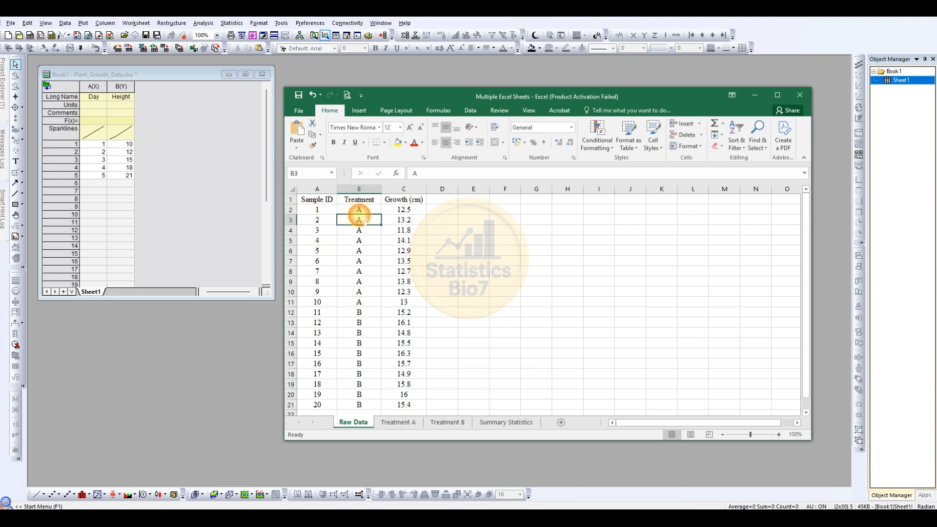
{"action": "left_click", "coordinate": [357, 322]}
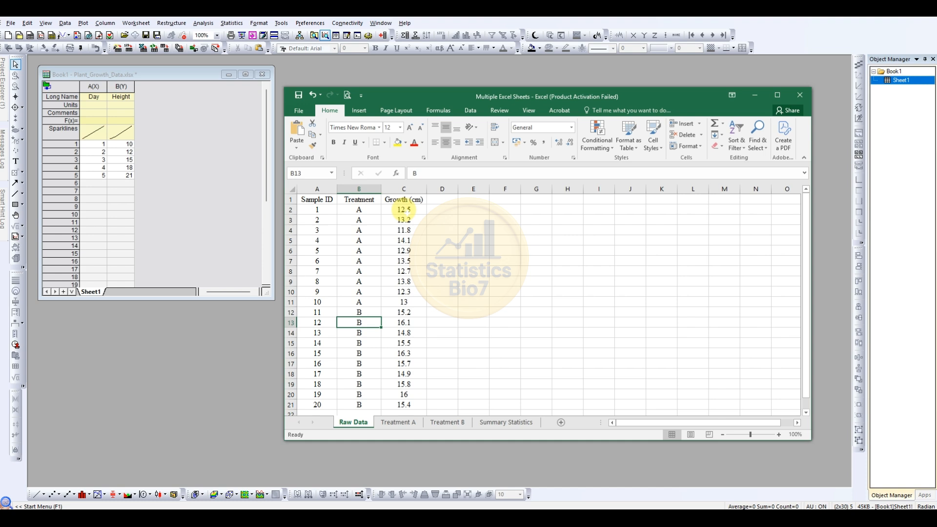
{"action": "left_click", "coordinate": [412, 422]}
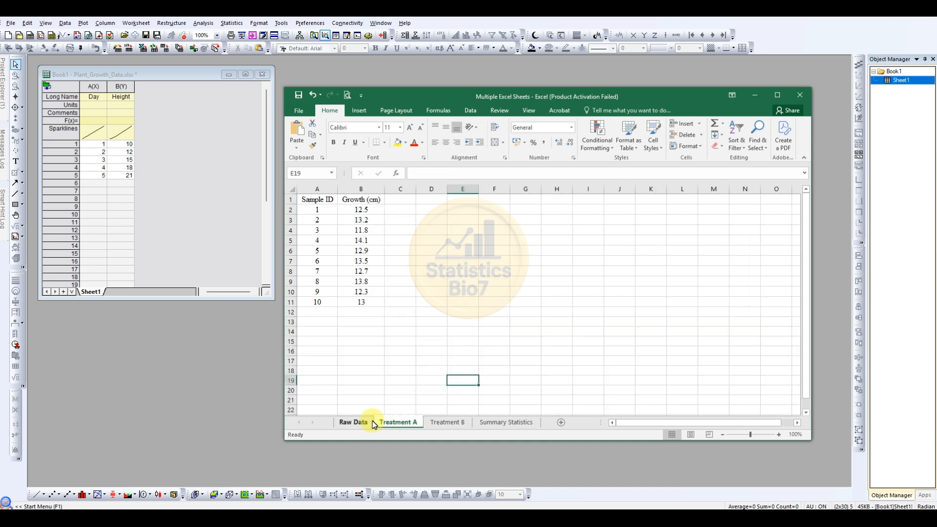
{"action": "left_click_drag", "start_coordinate": [308, 199], "coordinate": [376, 322]}
{"action": "left_click", "coordinate": [439, 421]}
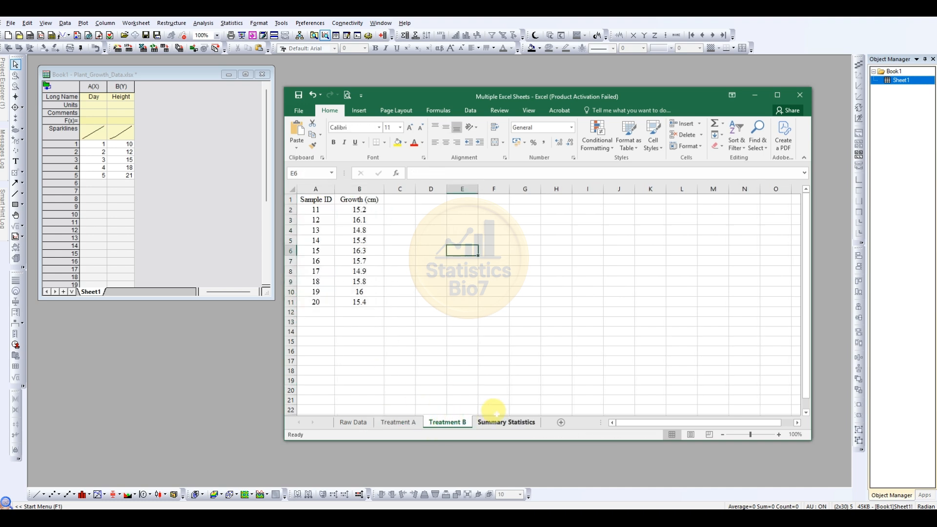
{"action": "left_click_drag", "start_coordinate": [313, 200], "coordinate": [364, 312]}
{"action": "left_click", "coordinate": [493, 422]}
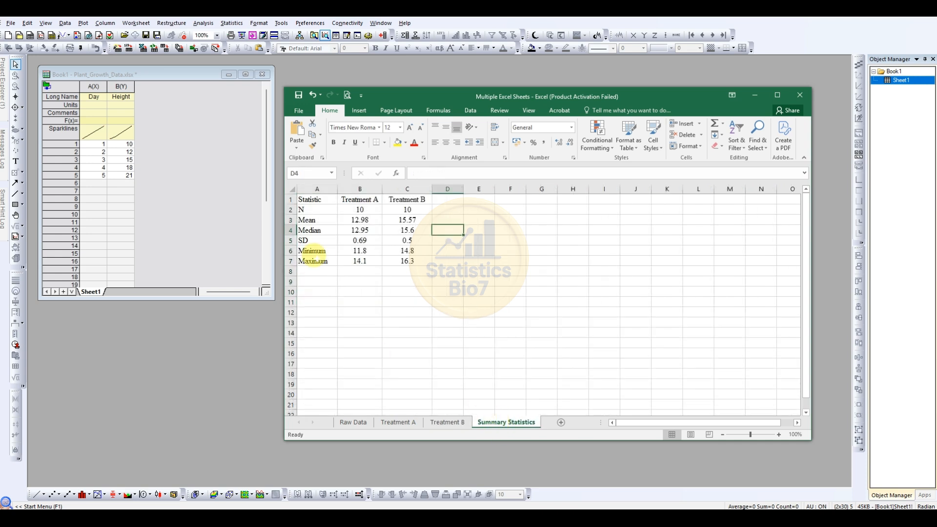
{"action": "left_click", "coordinate": [360, 421]}
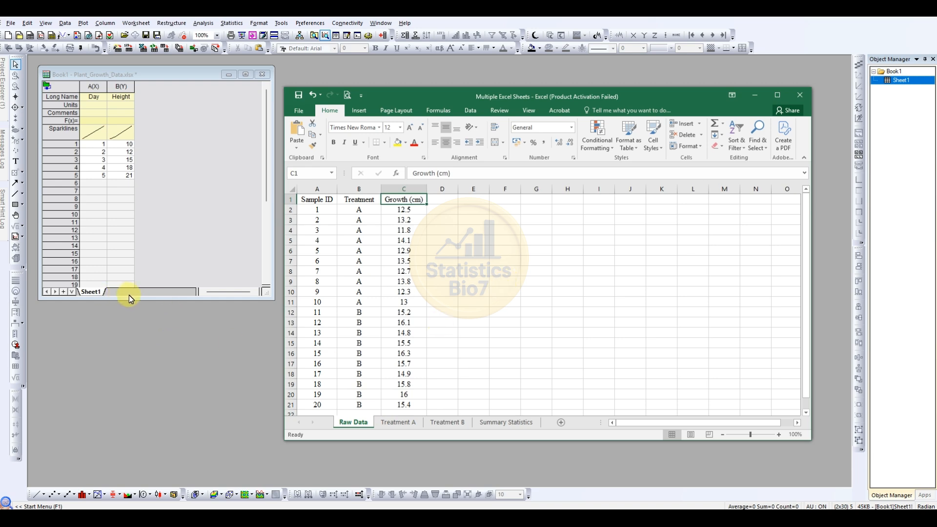
{"action": "left_click_drag", "start_coordinate": [431, 95], "coordinate": [936, 115]}
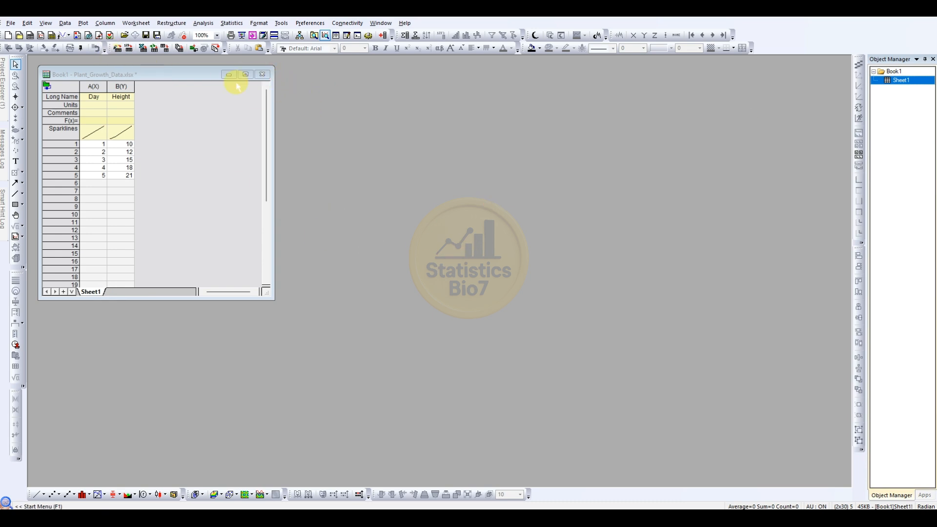
Step: Delete the imported plant growth workbook and start a new blank project without saving changes
{"action": "left_click", "coordinate": [262, 75]}
{"action": "left_click", "coordinate": [412, 288]}
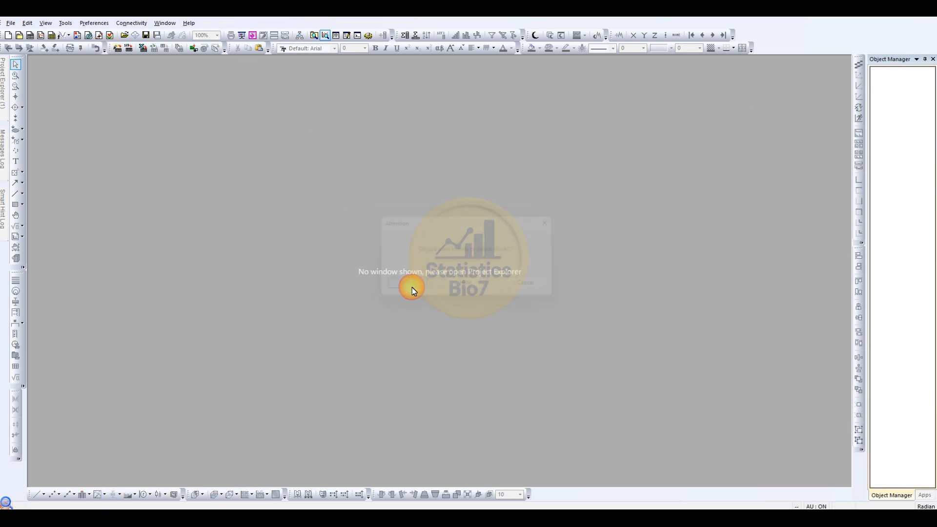
{"action": "left_click", "coordinate": [8, 36]}
{"action": "left_click", "coordinate": [463, 283]}
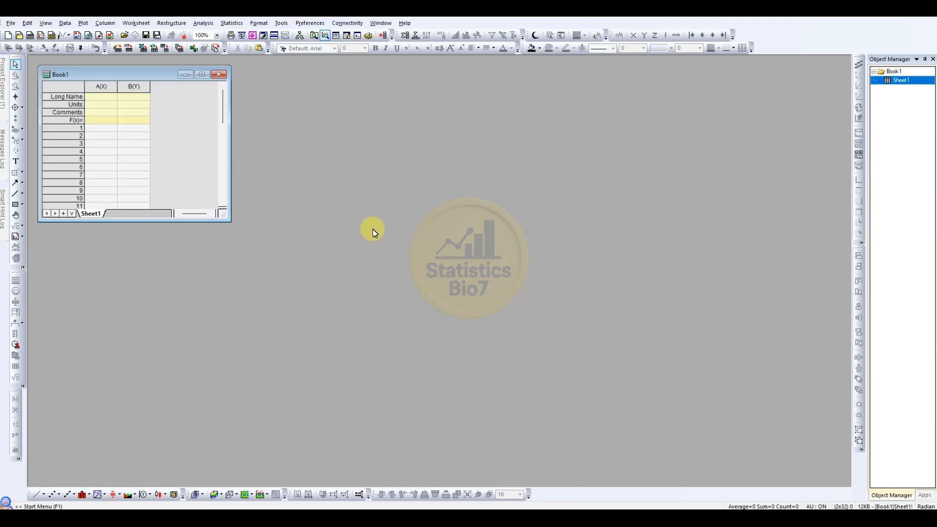
Step: Connect the blank workbook to the Multiple Excel Sheets file with the Excel connector and choose its Raw Data sheet
{"action": "left_click", "coordinate": [144, 50]}
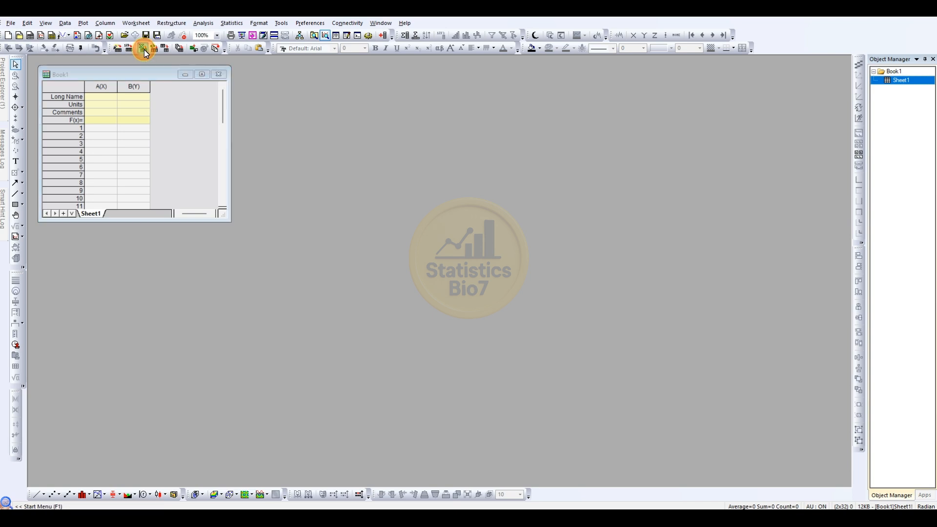
{"action": "left_click", "coordinate": [427, 207]}
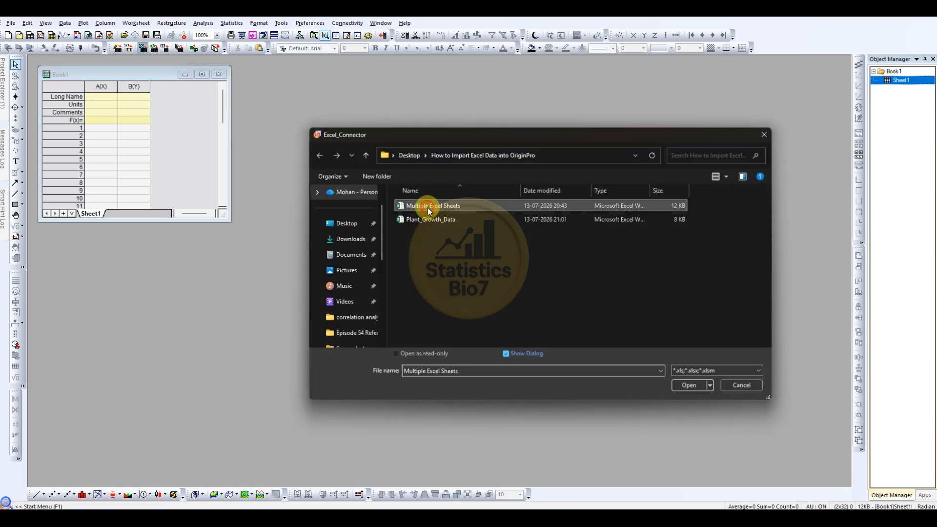
{"action": "left_click", "coordinate": [689, 385]}
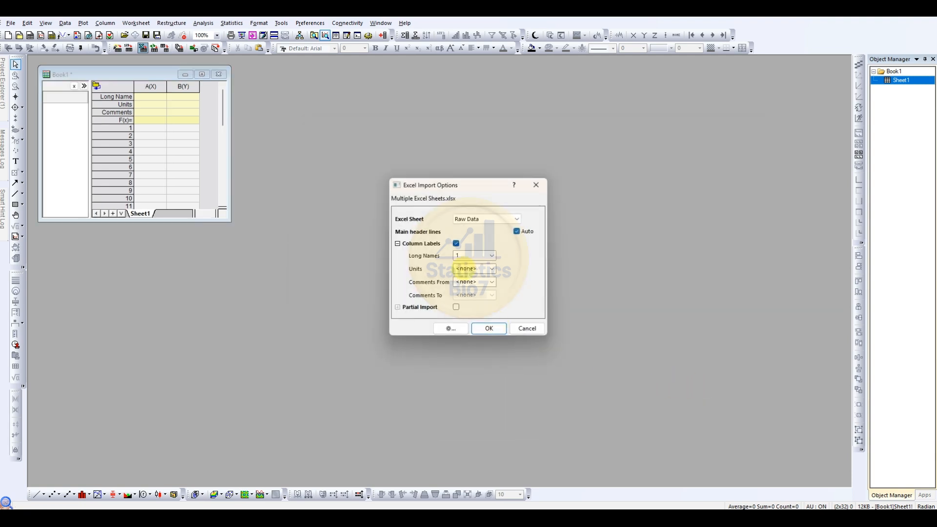
{"action": "left_click", "coordinate": [502, 224]}
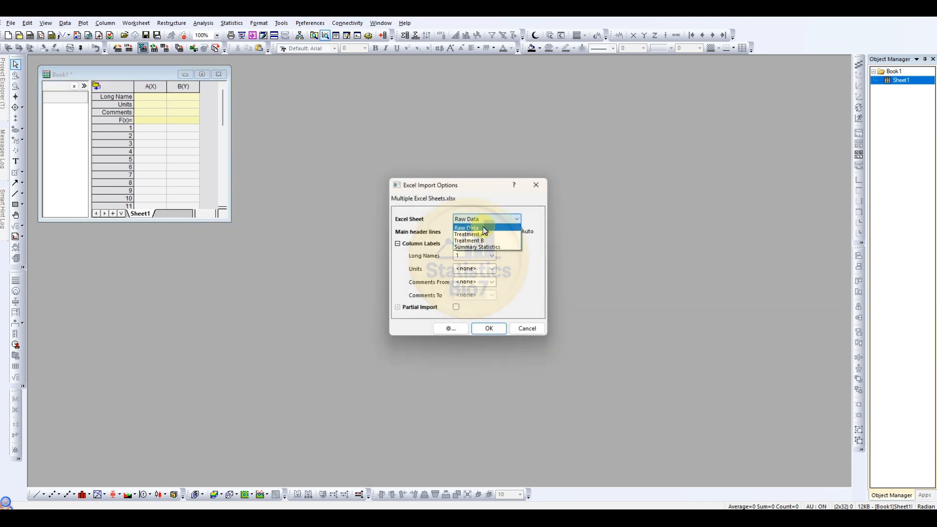
{"action": "left_click", "coordinate": [484, 228]}
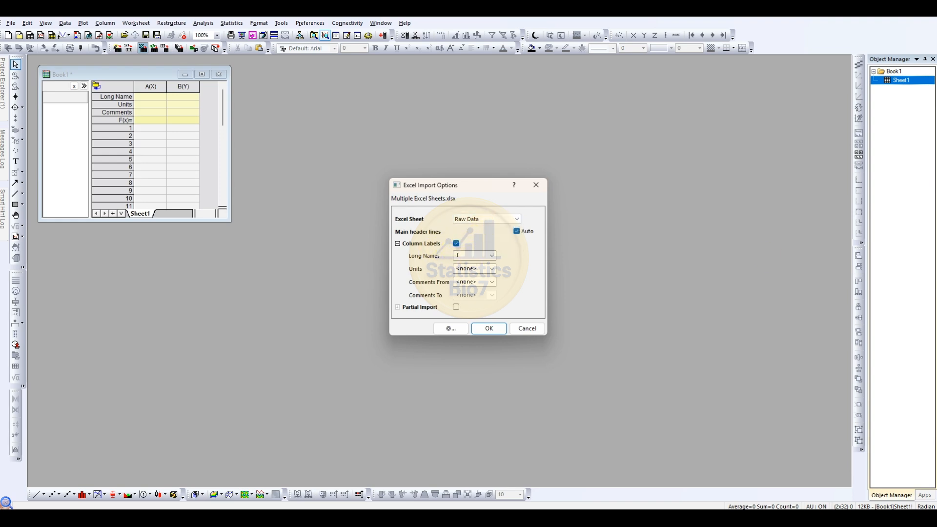
Step: Check the Raw Data header row in Excel and import that sheet with row 1 as long names
{"action": "left_click_drag", "start_coordinate": [936, 124], "coordinate": [784, 101]}
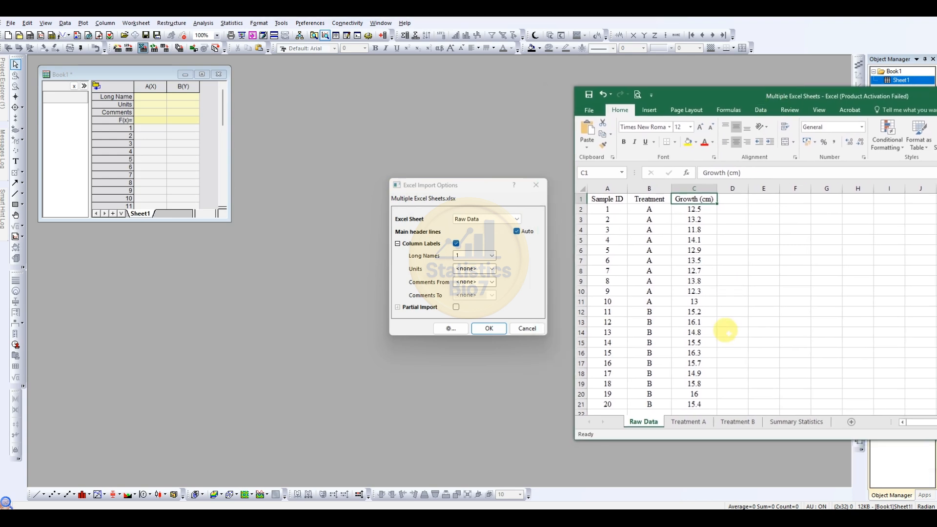
{"action": "left_click", "coordinate": [607, 199]}
{"action": "left_click", "coordinate": [649, 199]}
{"action": "left_click", "coordinate": [685, 201]}
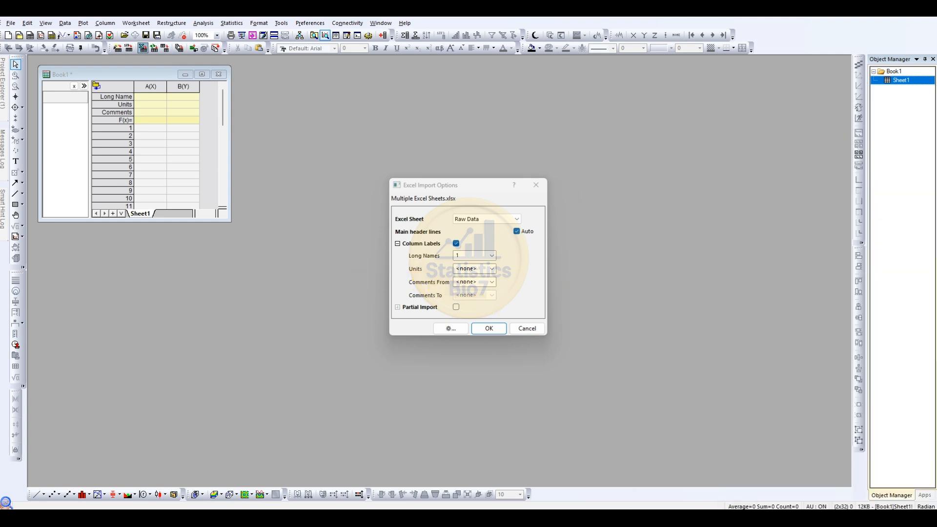
{"action": "left_click", "coordinate": [488, 327]}
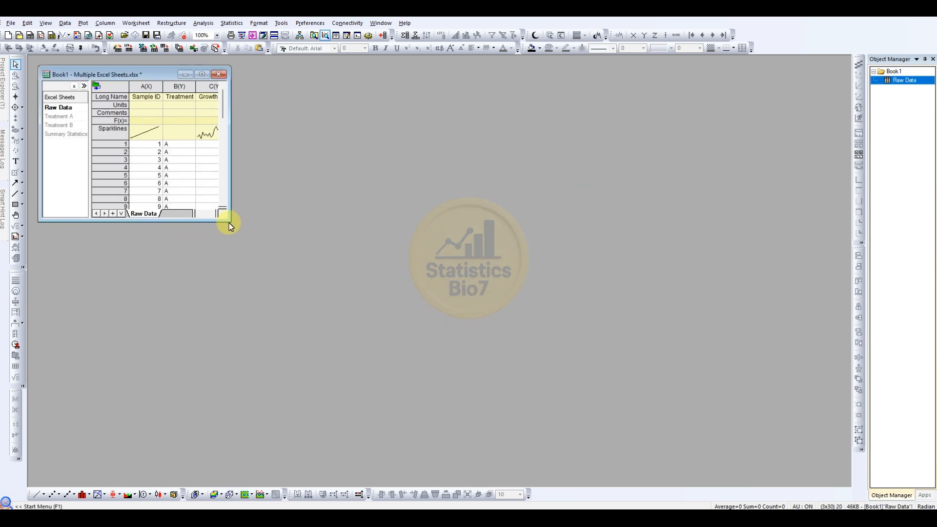
{"action": "left_click_drag", "start_coordinate": [233, 225], "coordinate": [466, 375]}
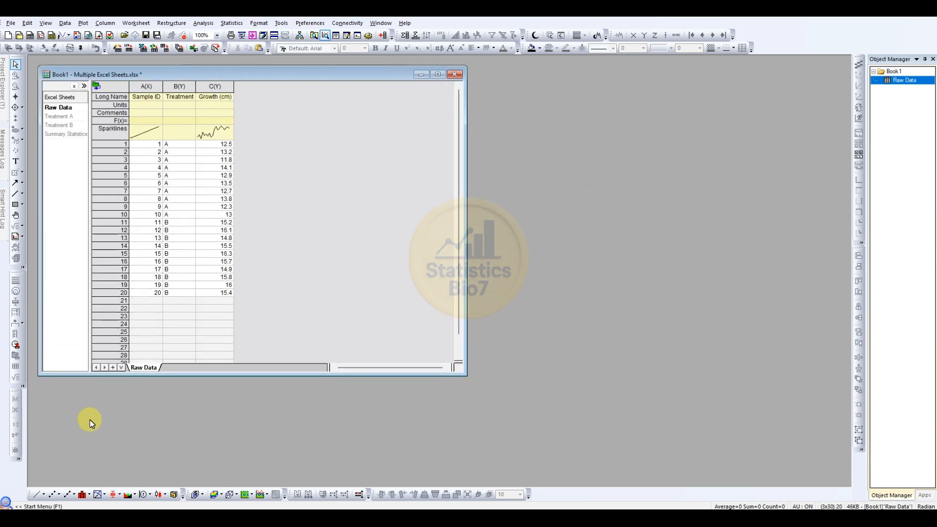
Step: Connect the Treatment A Excel sheet as a new sheet in the workbook and compare it with Raw Data
{"action": "left_click", "coordinate": [63, 116]}
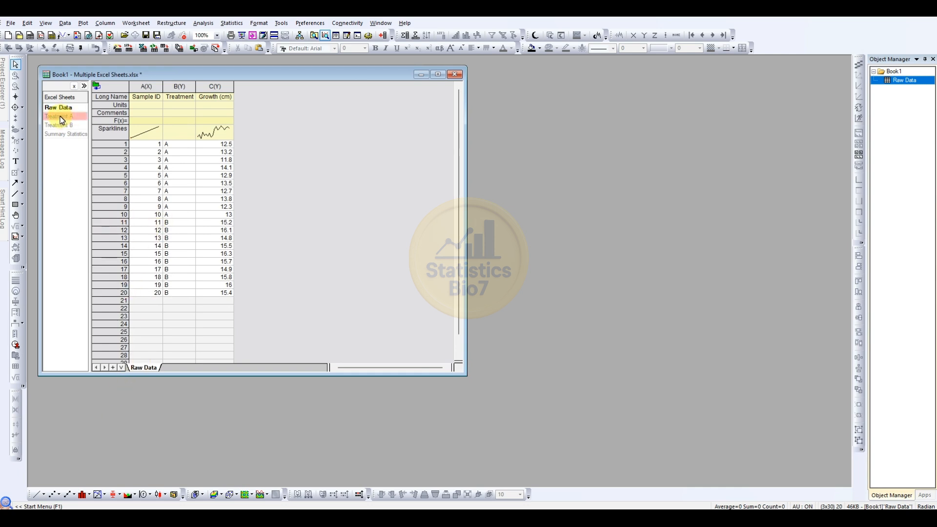
{"action": "left_click", "coordinate": [59, 125]}
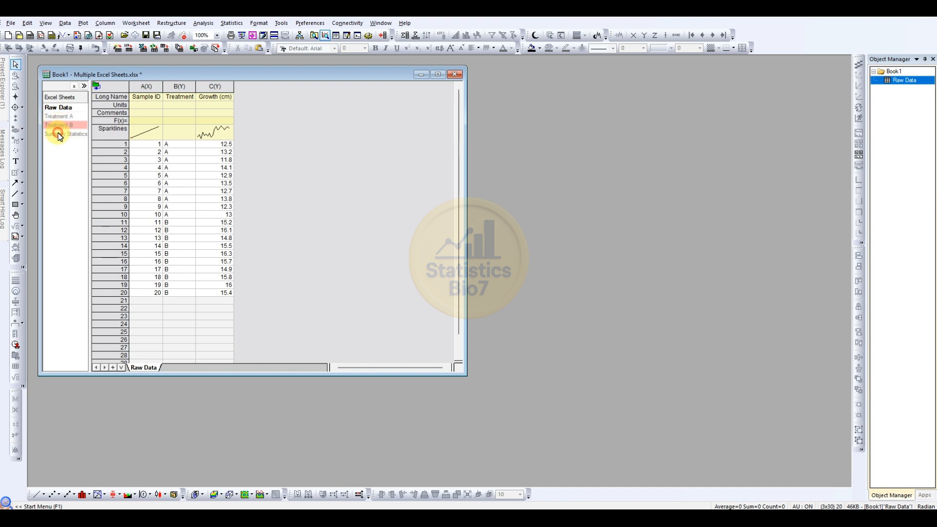
{"action": "left_click", "coordinate": [59, 135]}
{"action": "left_click", "coordinate": [60, 117]}
{"action": "right_click", "coordinate": [58, 116]}
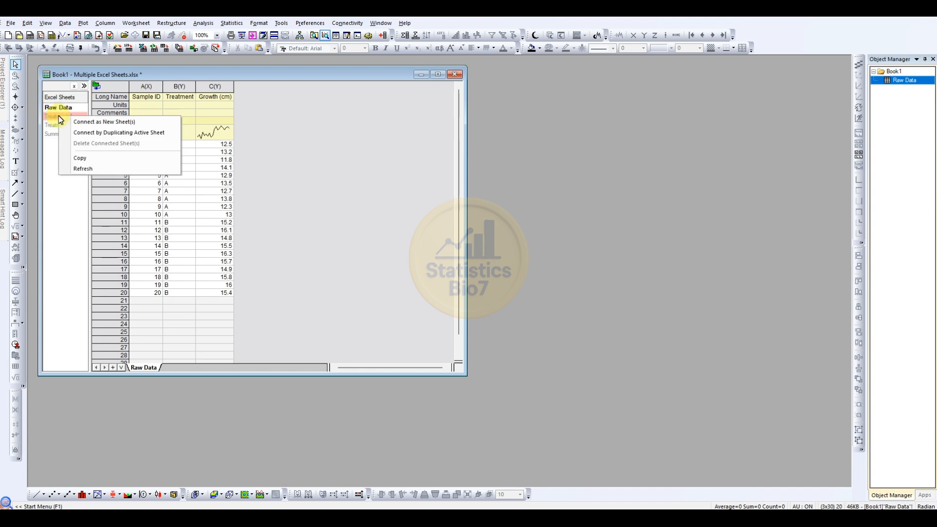
{"action": "left_click", "coordinate": [93, 122]}
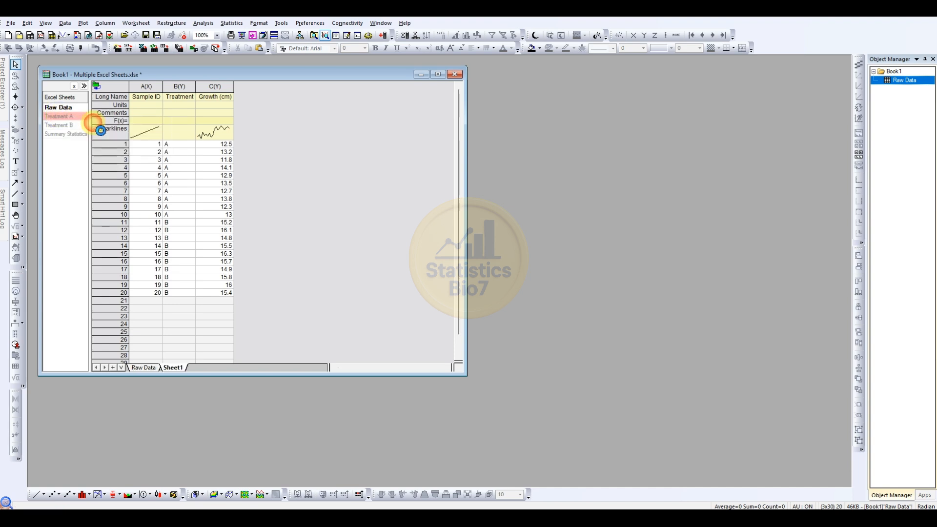
{"action": "left_click", "coordinate": [144, 367]}
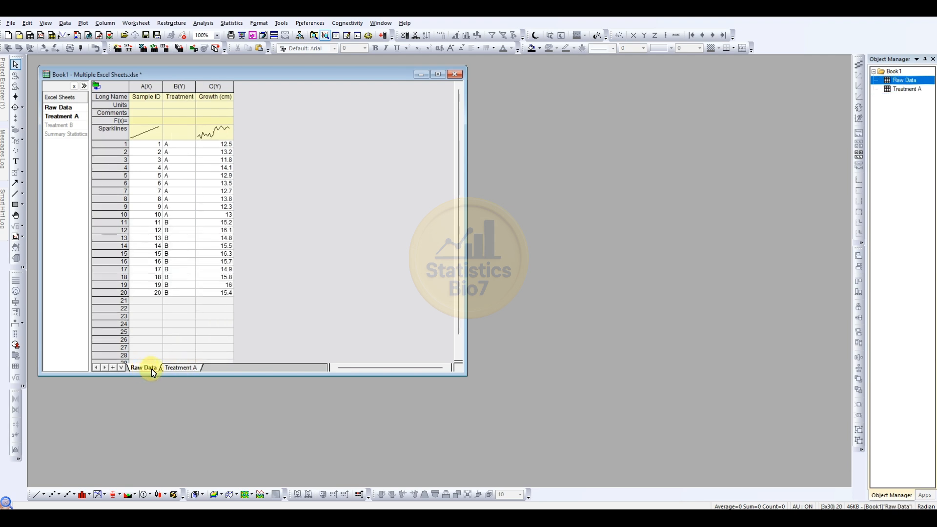
{"action": "left_click", "coordinate": [183, 368]}
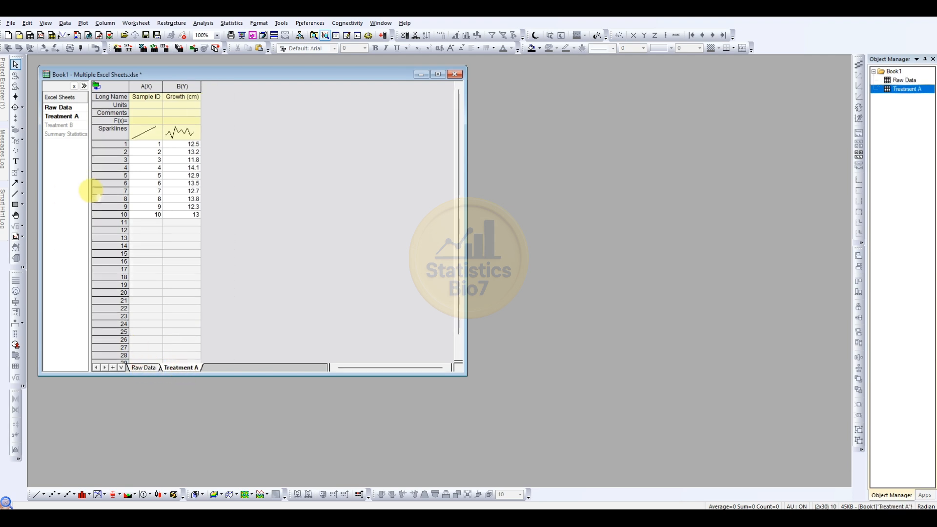
Step: Connect the Treatment B and Summary Statistics Excel sheets as new sheets in the workbook
{"action": "left_click", "coordinate": [57, 125]}
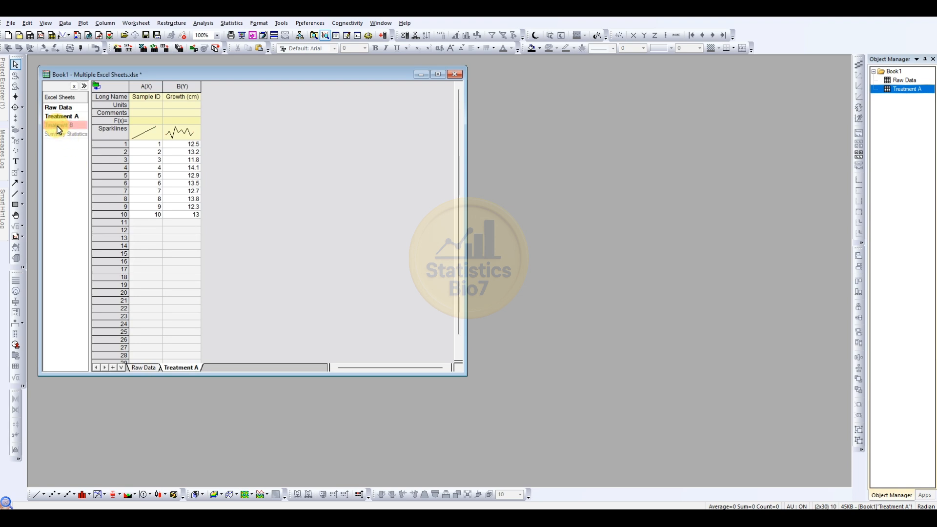
{"action": "right_click", "coordinate": [59, 129]}
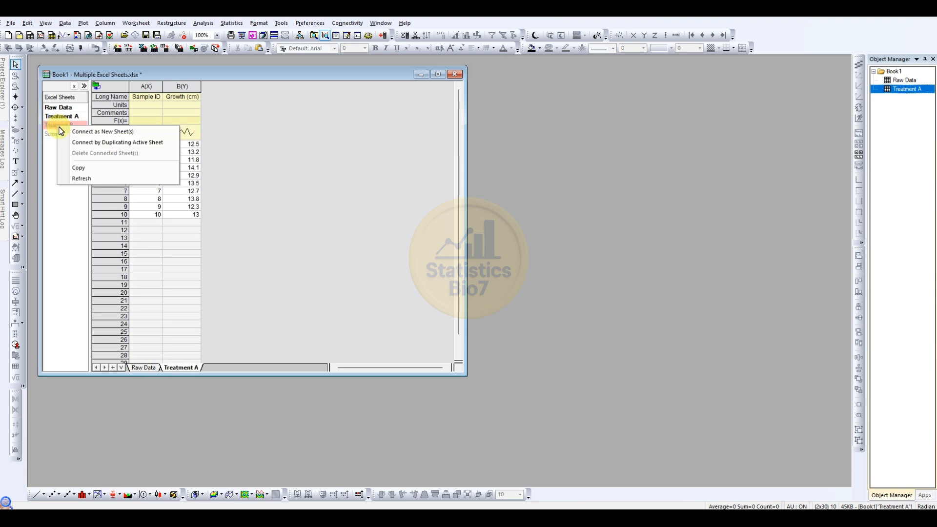
{"action": "left_click", "coordinate": [110, 133]}
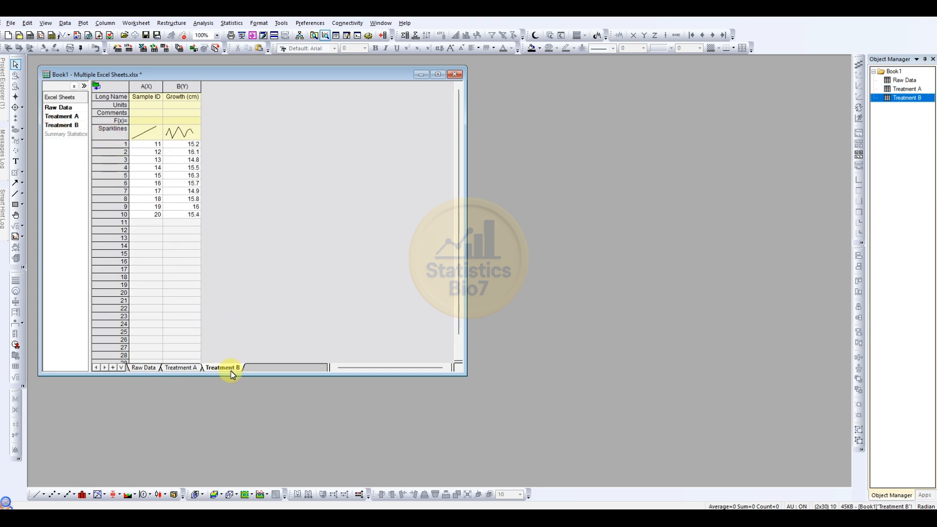
{"action": "right_click", "coordinate": [62, 135]}
{"action": "left_click", "coordinate": [89, 141]}
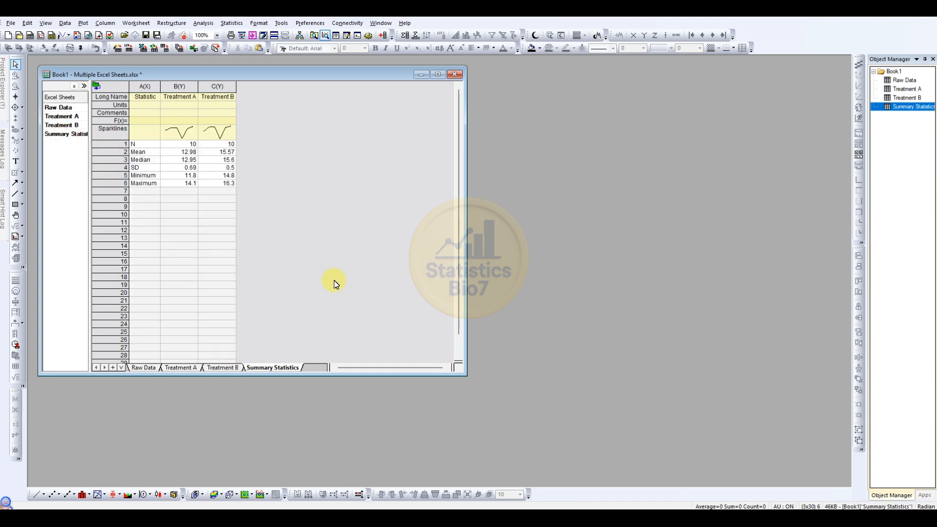
Step: Enlarge the workbook window and review the Raw Data, Treatment A, Treatment B and Summary Statistics sheets
{"action": "left_click_drag", "start_coordinate": [461, 373], "coordinate": [485, 441]}
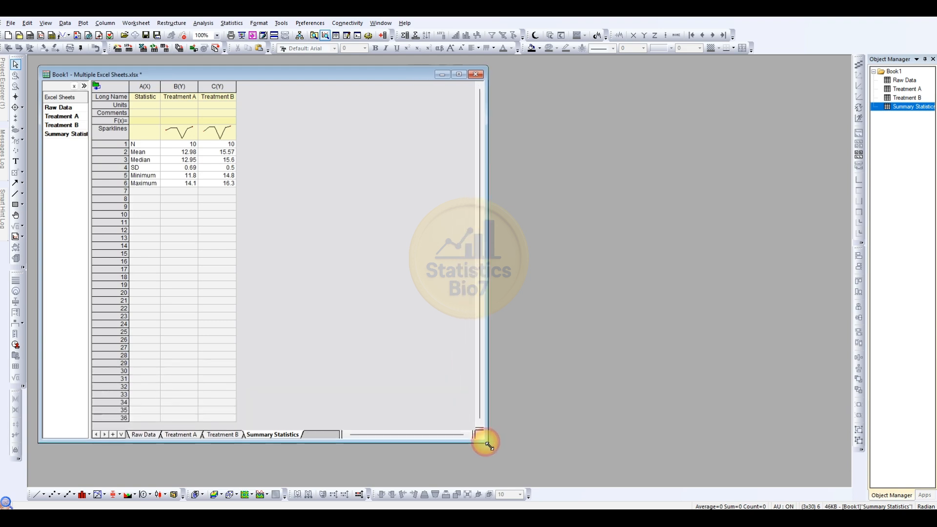
{"action": "left_click", "coordinate": [146, 435]}
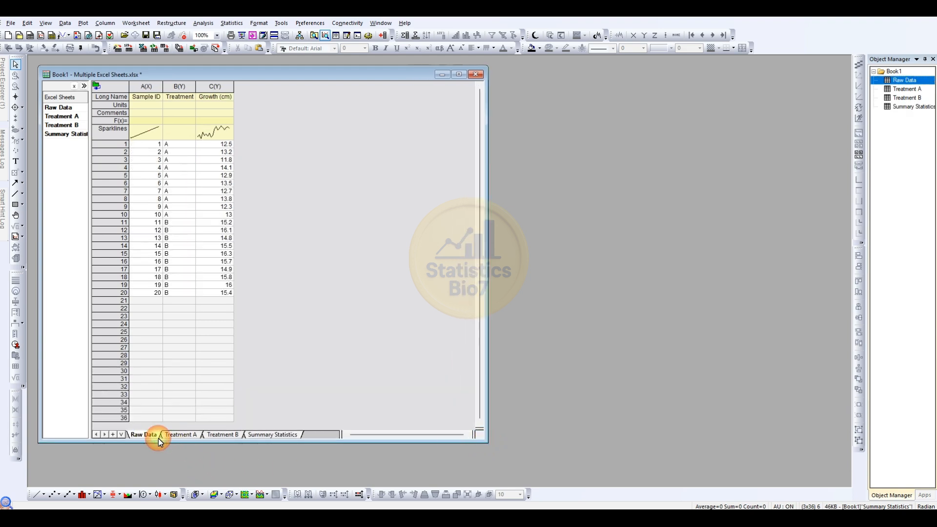
{"action": "left_click", "coordinate": [185, 437]}
{"action": "left_click", "coordinate": [221, 436]}
{"action": "left_click", "coordinate": [262, 435]}
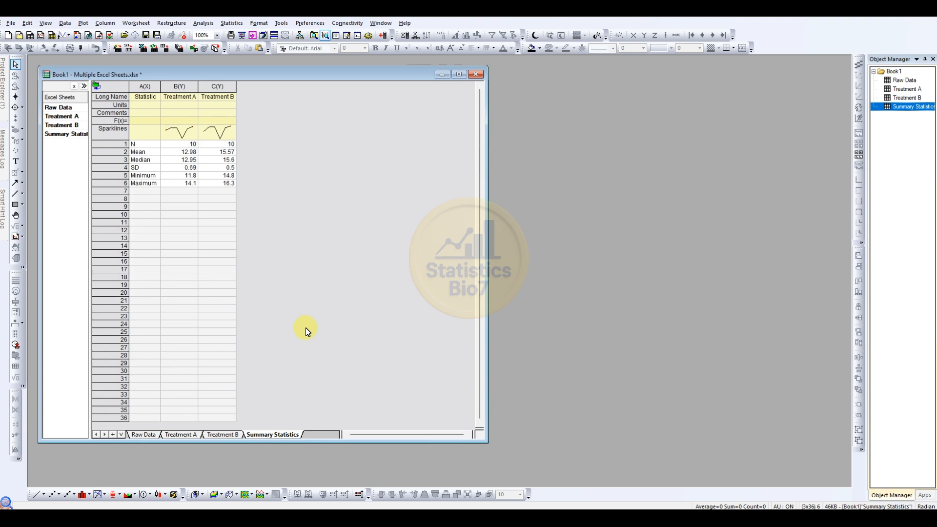
Step: Reposition the workbook window and examine the designations of the Sample ID, Treatment and Growth (cm) columns on the Raw Data sheet
{"action": "left_click", "coordinate": [877, 453]}
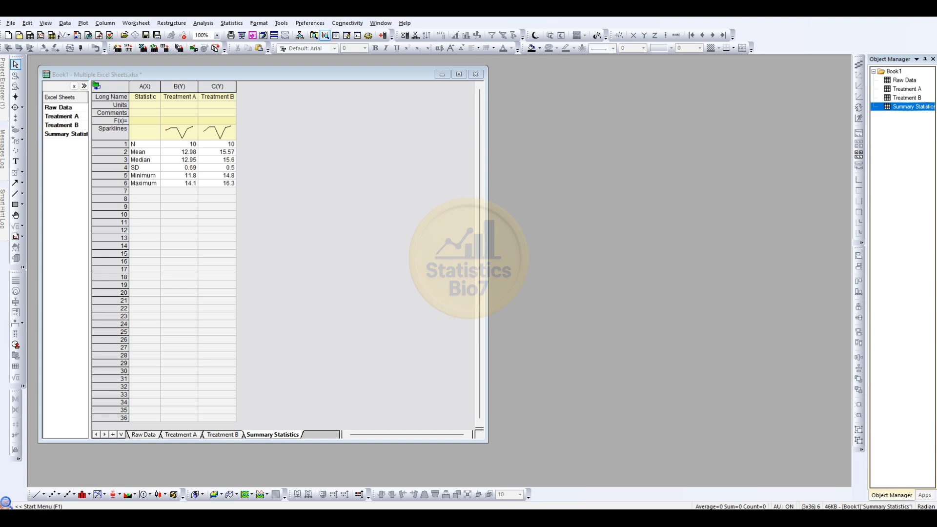
{"action": "left_click_drag", "start_coordinate": [164, 73], "coordinate": [234, 84]}
{"action": "left_click", "coordinate": [239, 445]}
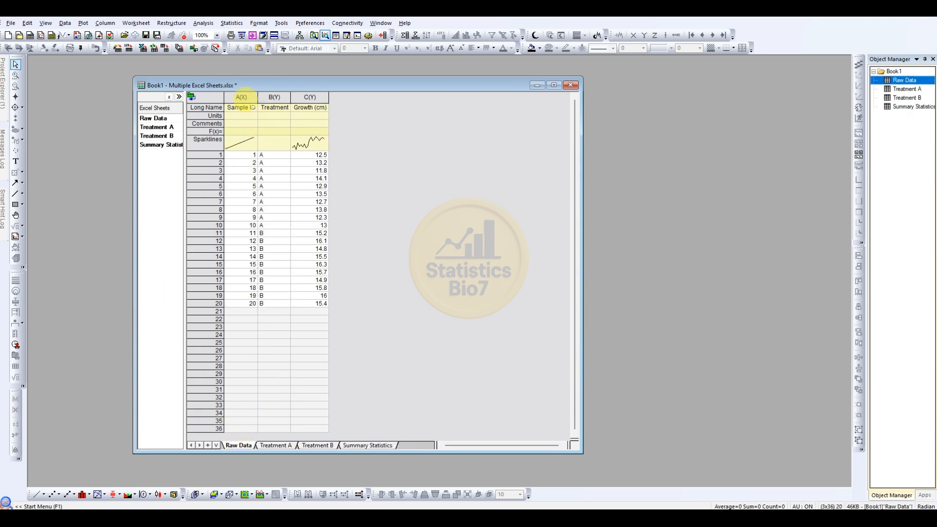
{"action": "left_click", "coordinate": [242, 97]}
{"action": "left_click", "coordinate": [274, 96]}
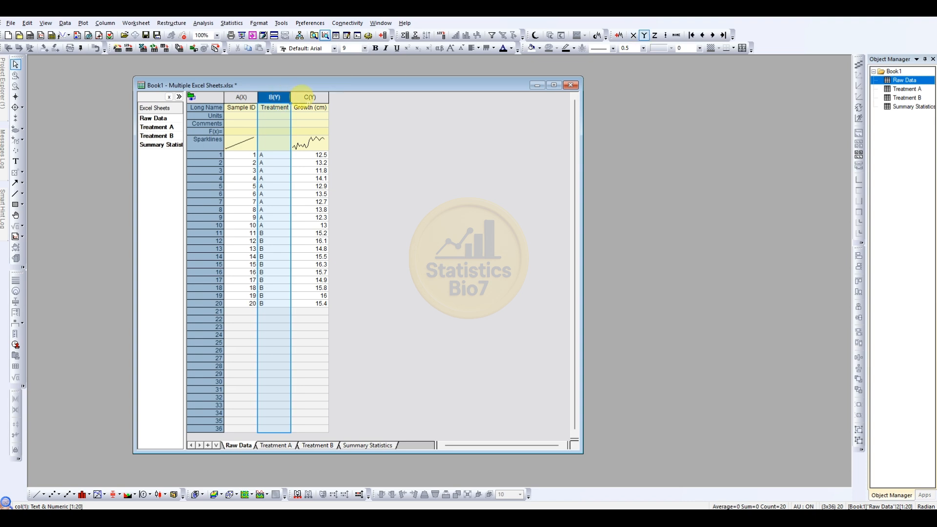
{"action": "left_click", "coordinate": [301, 97]}
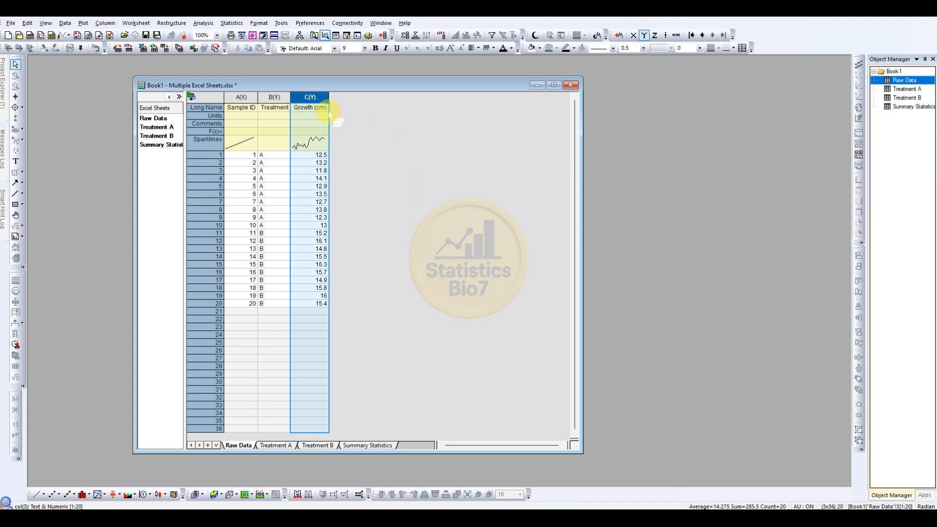
{"action": "left_click", "coordinate": [275, 98]}
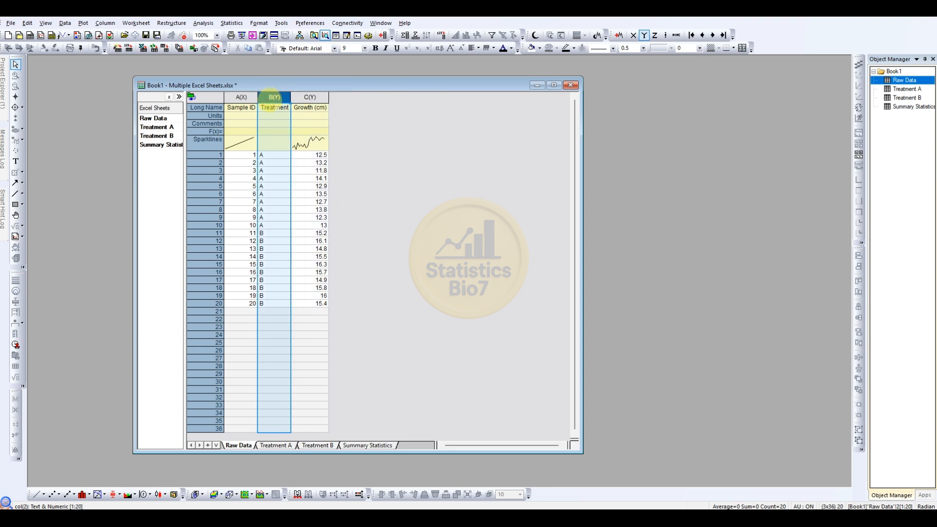
{"action": "left_click", "coordinate": [241, 98]}
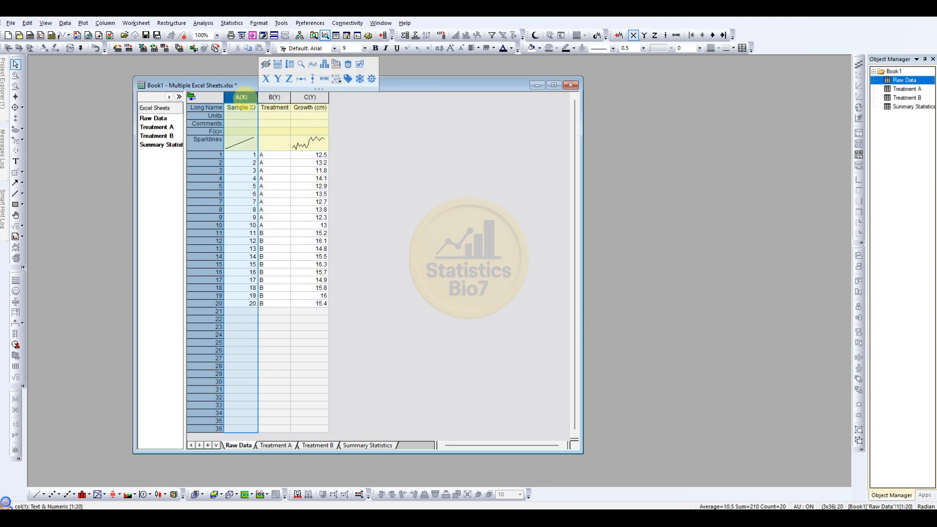
Step: Set the Treatment column of the Raw Data sheet as X and check the designations of all three columns
{"action": "left_click", "coordinate": [274, 98]}
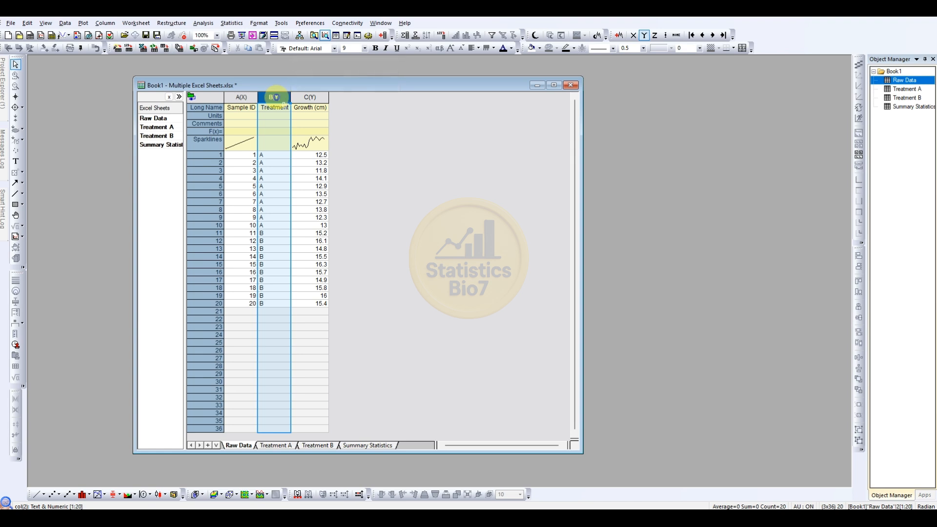
{"action": "right_click", "coordinate": [278, 99]}
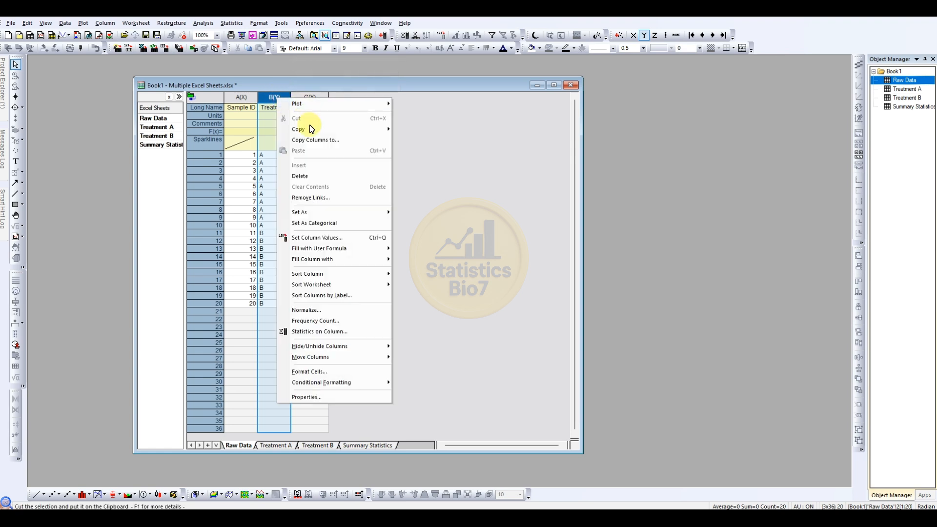
{"action": "mouse_move", "coordinate": [313, 216]}
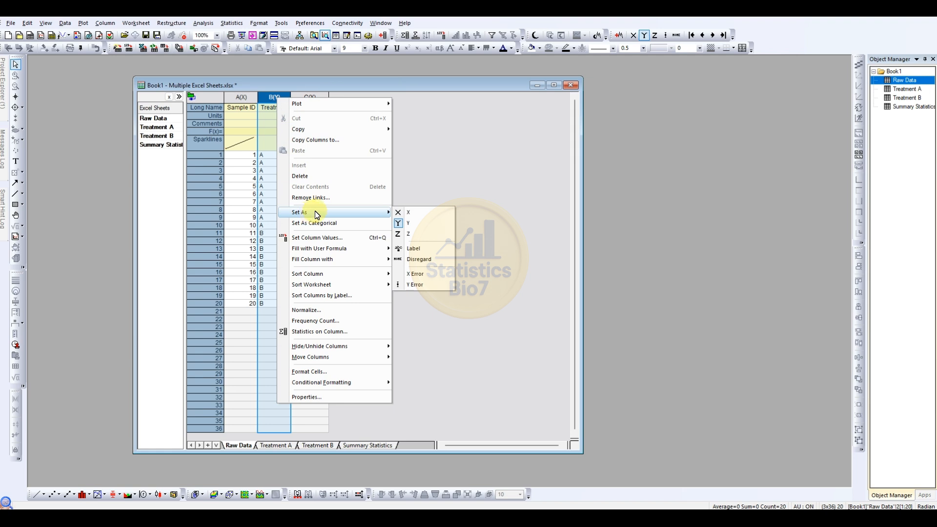
{"action": "left_click", "coordinate": [418, 212]}
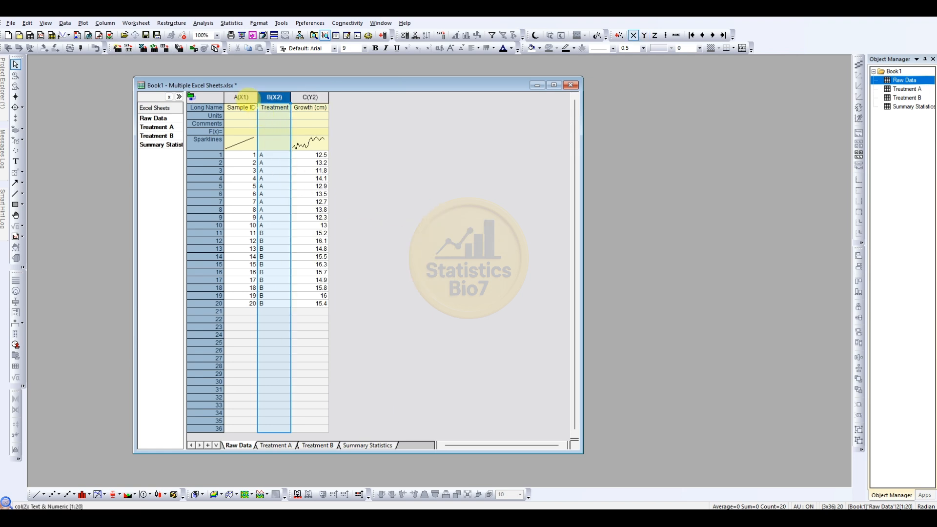
{"action": "left_click", "coordinate": [241, 97]}
{"action": "left_click", "coordinate": [274, 97]}
{"action": "left_click", "coordinate": [328, 108]}
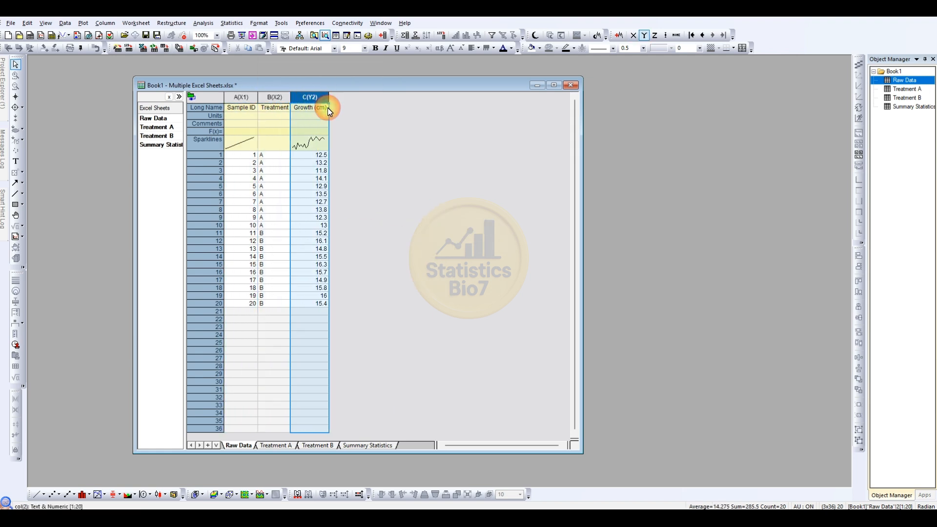
{"action": "left_click", "coordinate": [426, 158]}
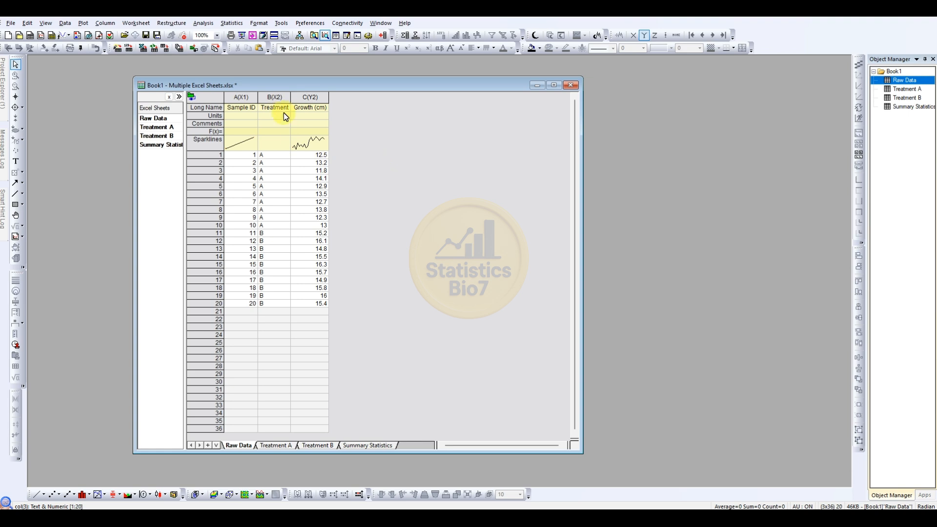
Step: Plot Growth (cm) against Treatment from the Raw Data sheet as a line graph and place it beside the data
{"action": "left_click_drag", "start_coordinate": [274, 96], "coordinate": [309, 98]}
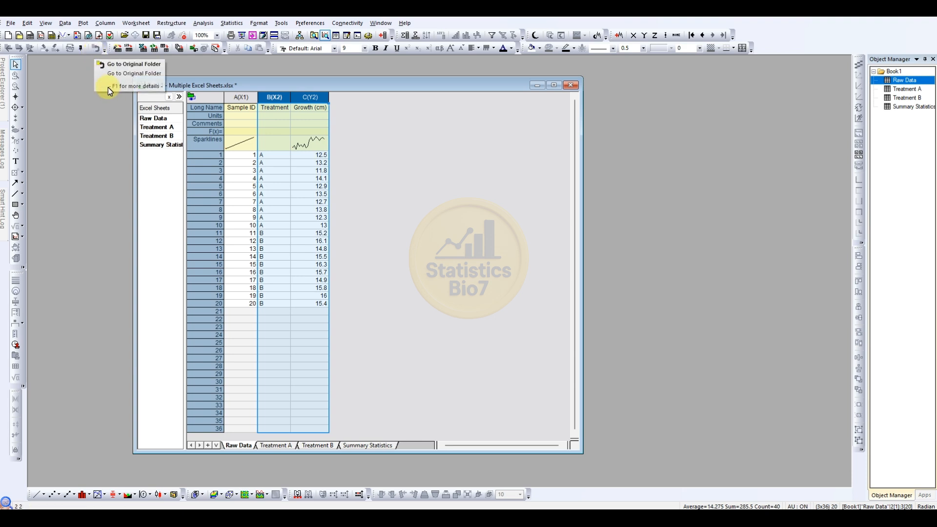
{"action": "left_click", "coordinate": [84, 24]}
{"action": "left_click", "coordinate": [215, 62]}
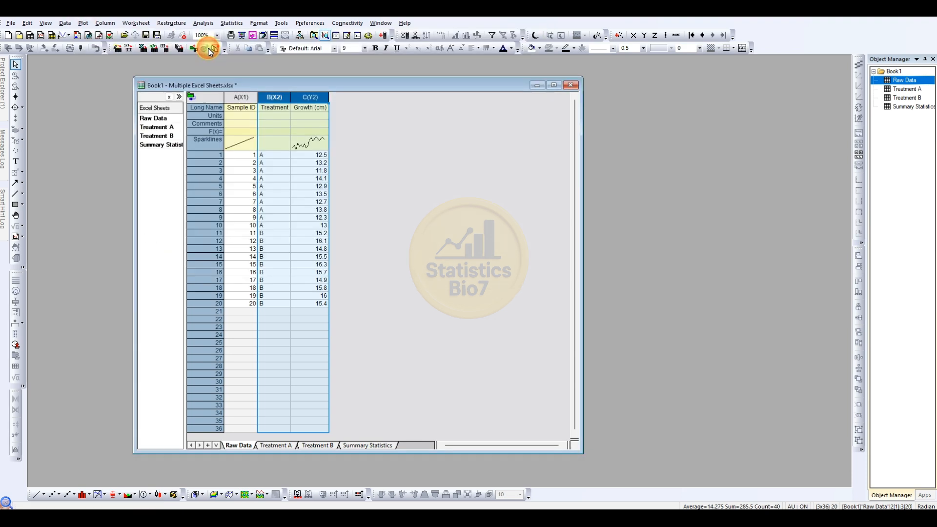
{"action": "left_click_drag", "start_coordinate": [310, 227], "coordinate": [485, 183]}
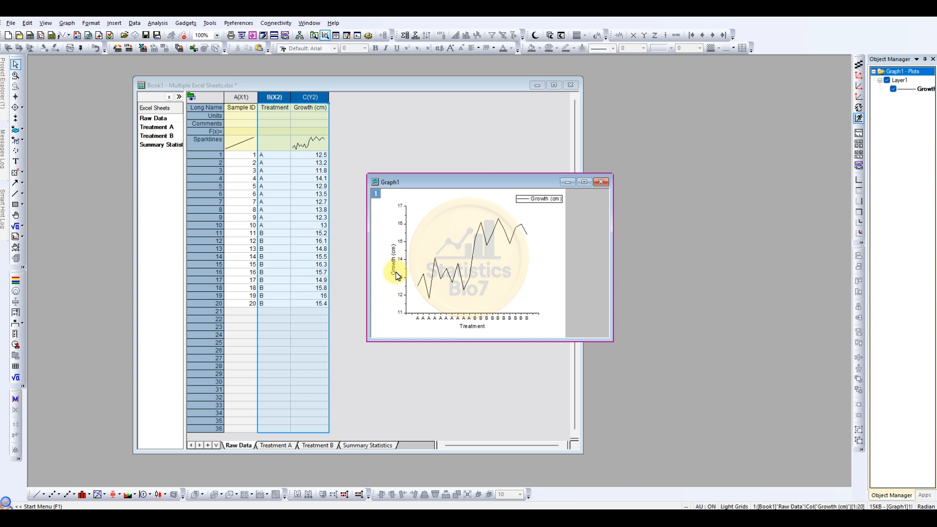
Step: Delete the Growth (cm) line graph and shift the workbook window slightly
{"action": "left_click", "coordinate": [602, 182]}
{"action": "left_click", "coordinate": [406, 284]}
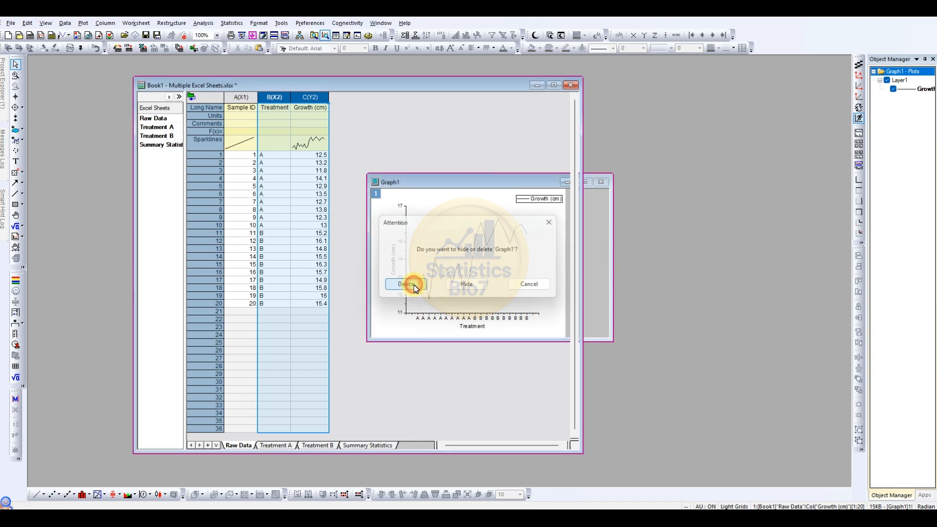
{"action": "left_click_drag", "start_coordinate": [345, 86], "coordinate": [371, 89]}
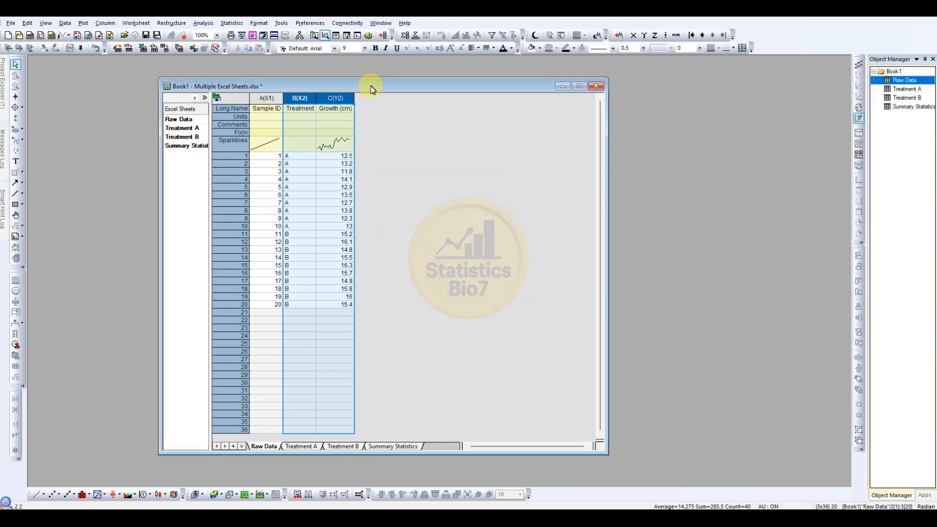